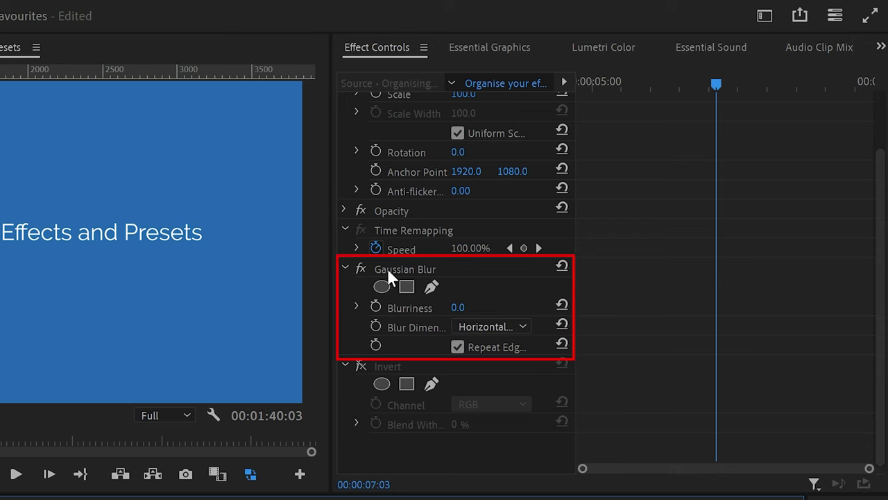
Preview different Blurriness amounts on the title, and toggle Invert on and back off
mouse_move(674, 307)
mouse_down()
mouse_move(758, 307)
mouse_move(674, 307)
mouse_up()
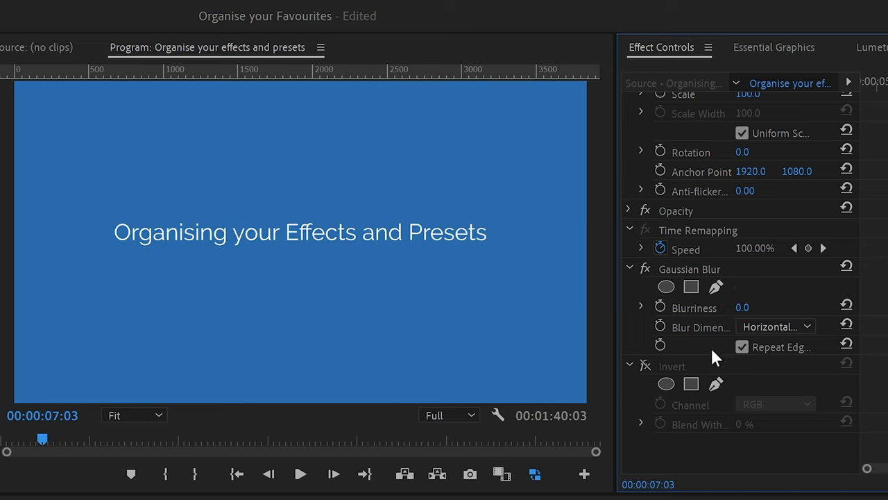
click(645, 365)
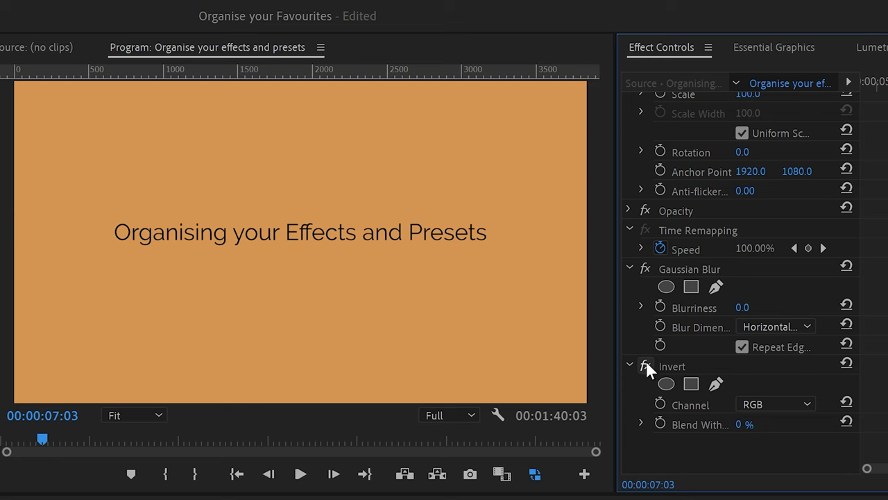
click(646, 362)
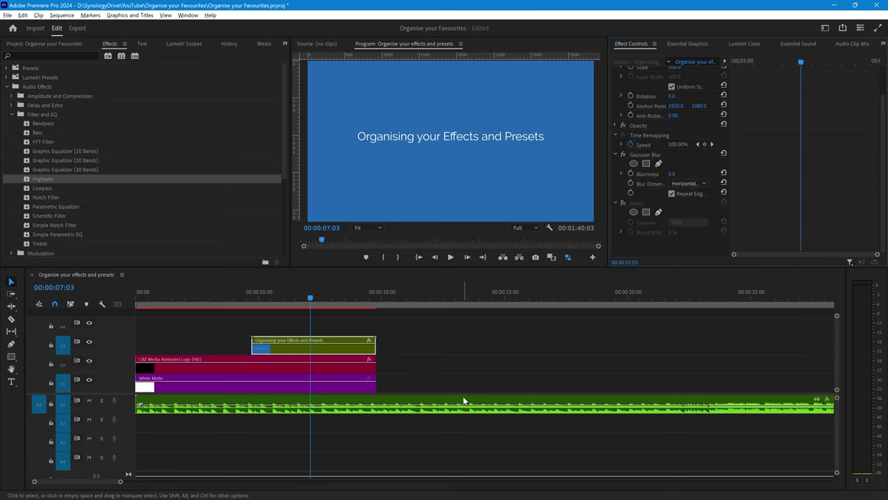
Apply a second Highpass to the A1 music clip, then reselect the V3 title clip
click(464, 397)
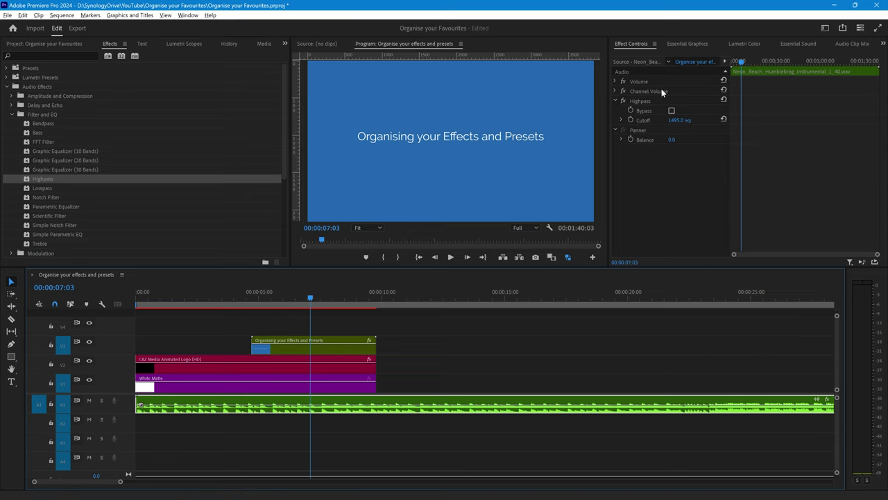
click(28, 179)
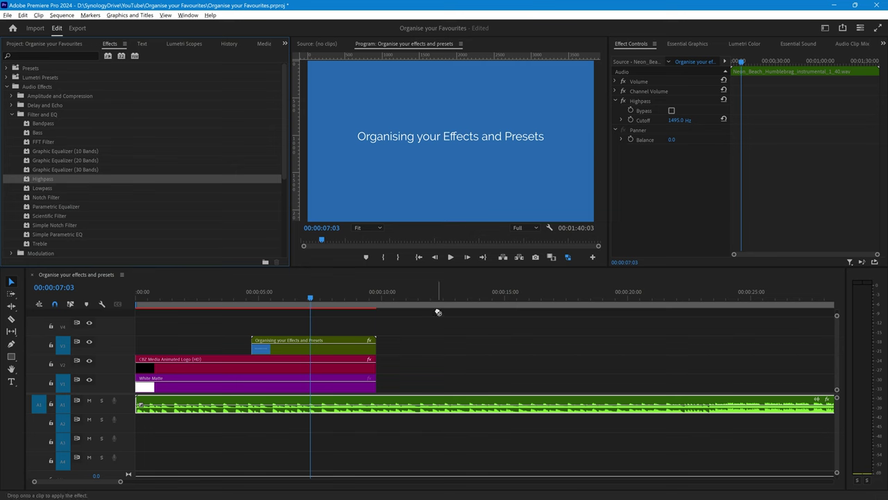
click(470, 401)
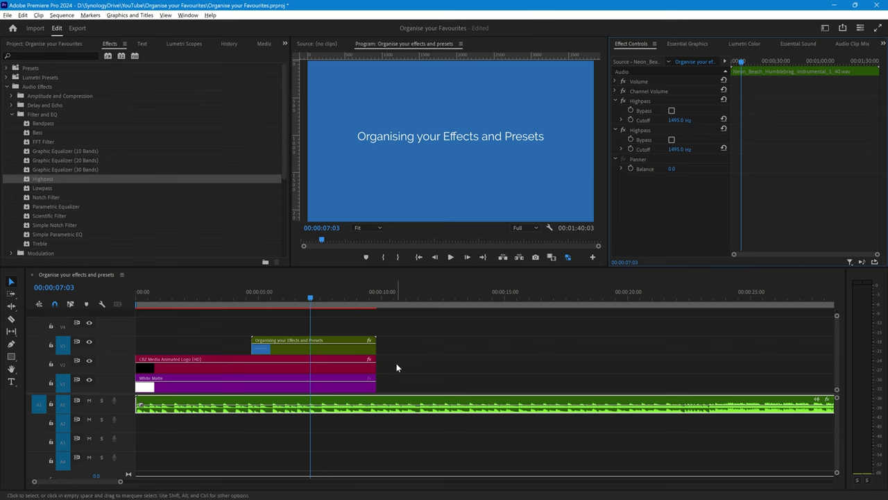
click(349, 347)
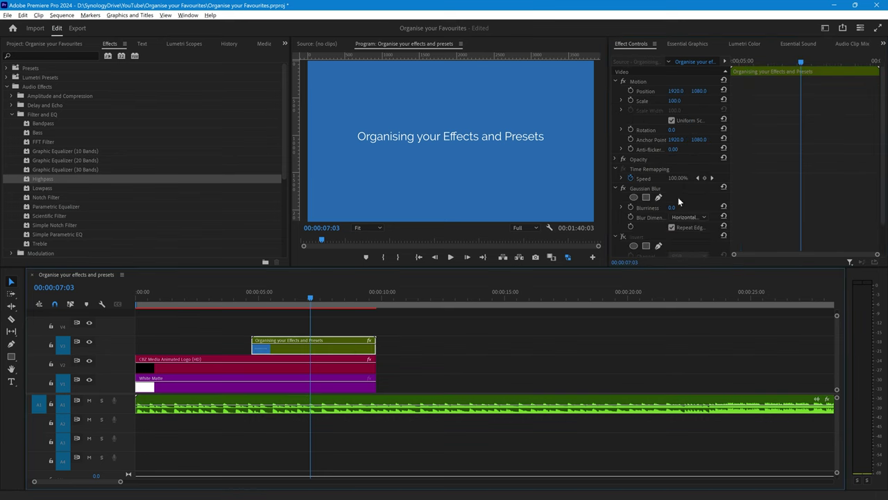
scroll(678, 201, down, 1)
drag(671, 199, 707, 199)
key(ctrl+z)
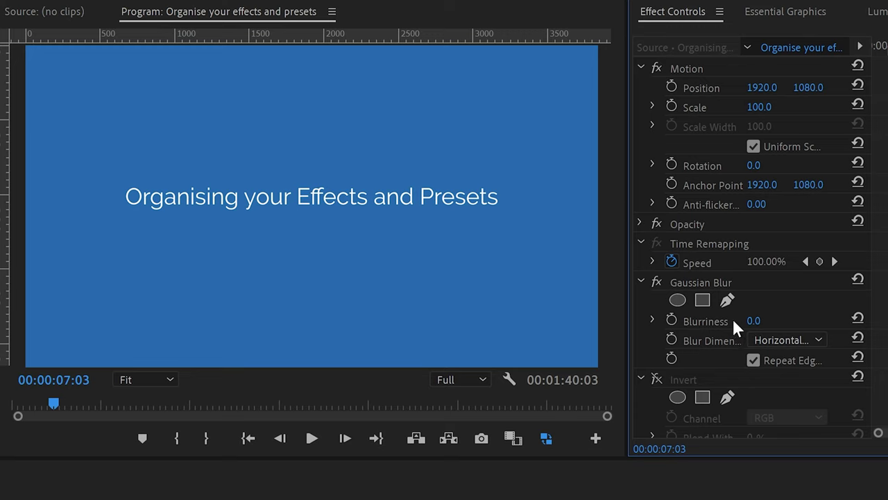
click(754, 321)
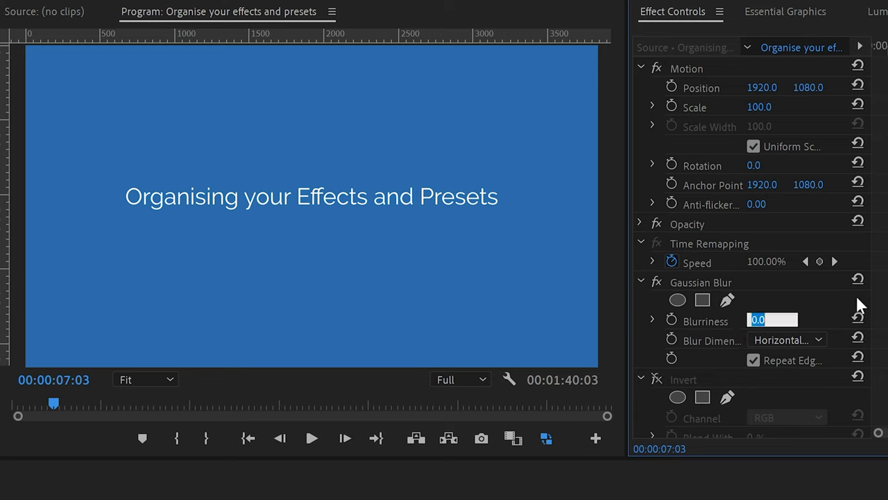
text(50)
key(Return)
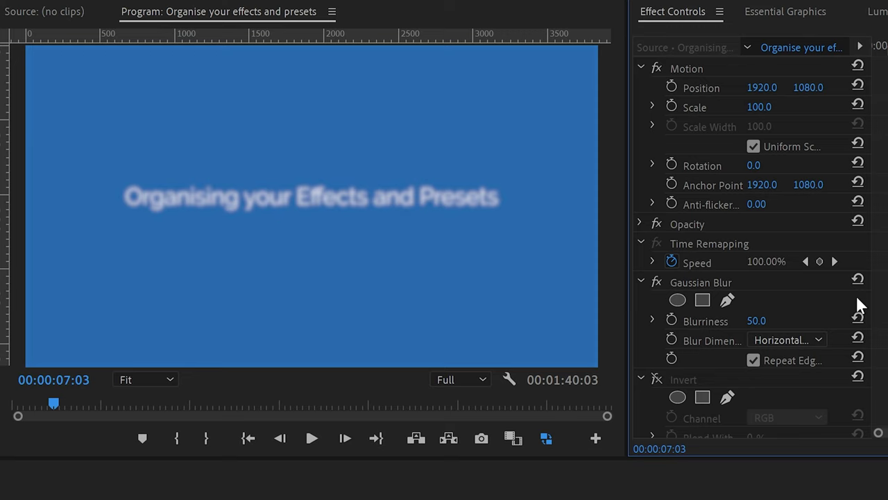
right_click(705, 282)
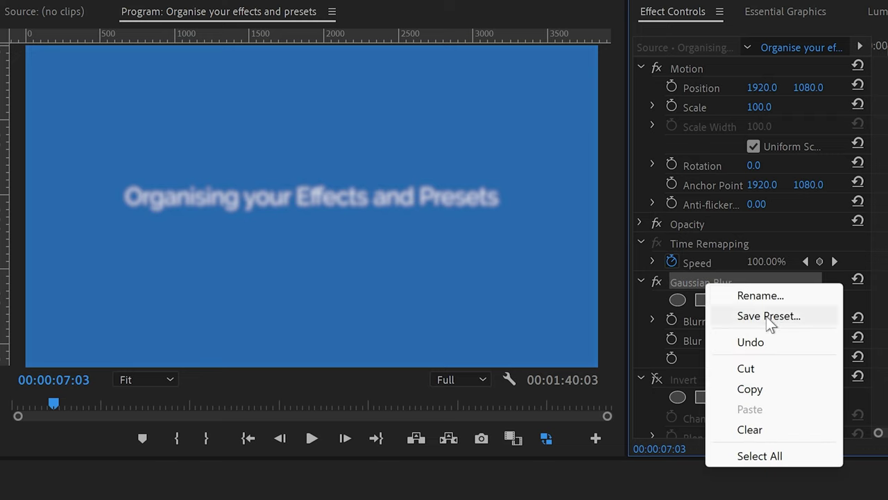
click(685, 280)
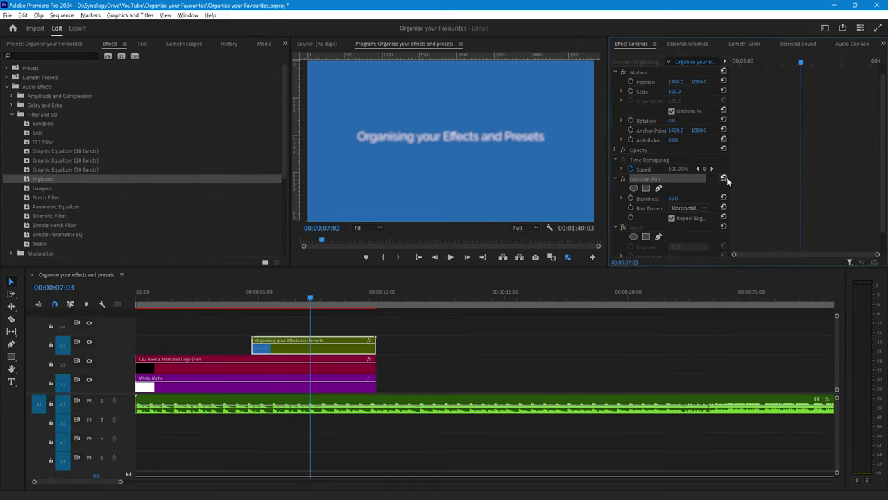
click(724, 178)
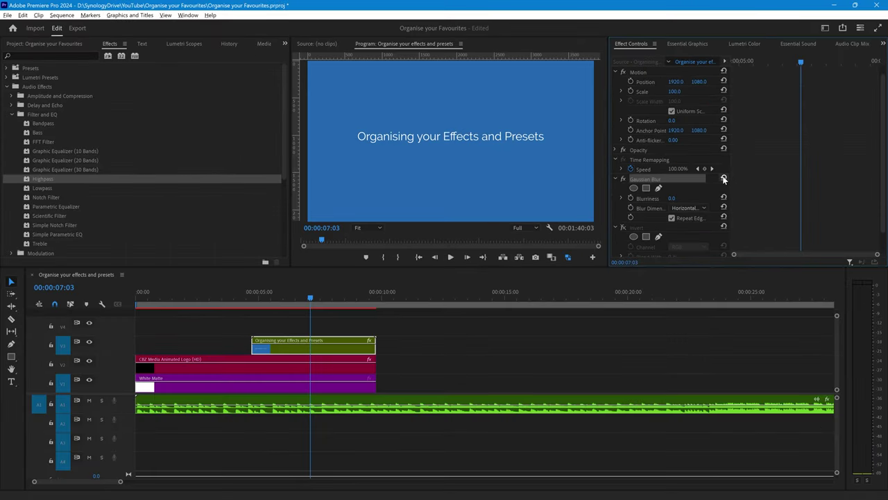
click(641, 73)
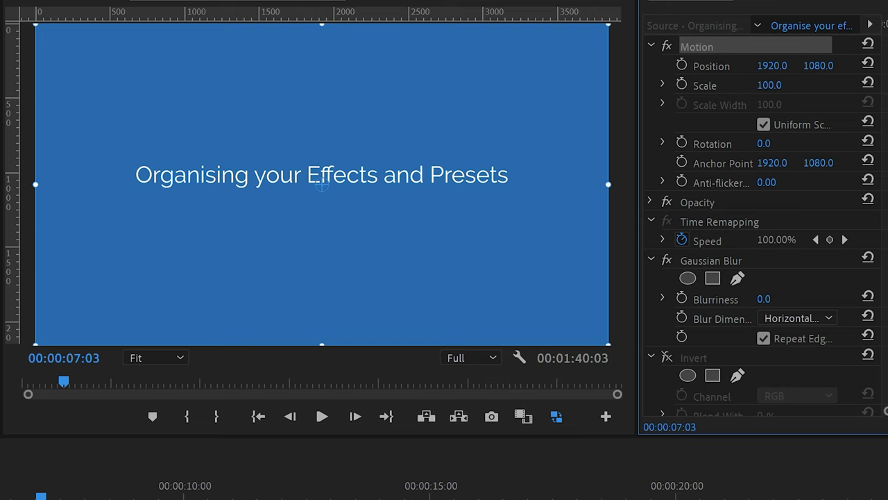
drag(769, 84, 735, 84)
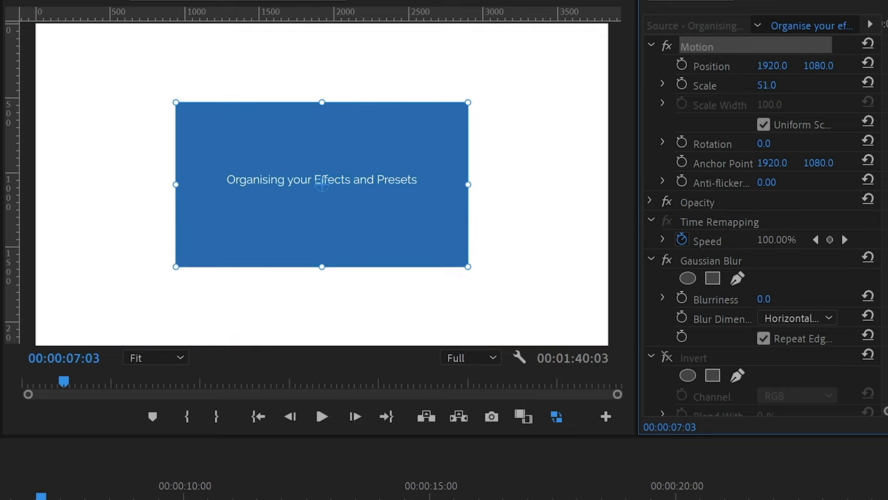
click(774, 84)
text(50)
key(Return)
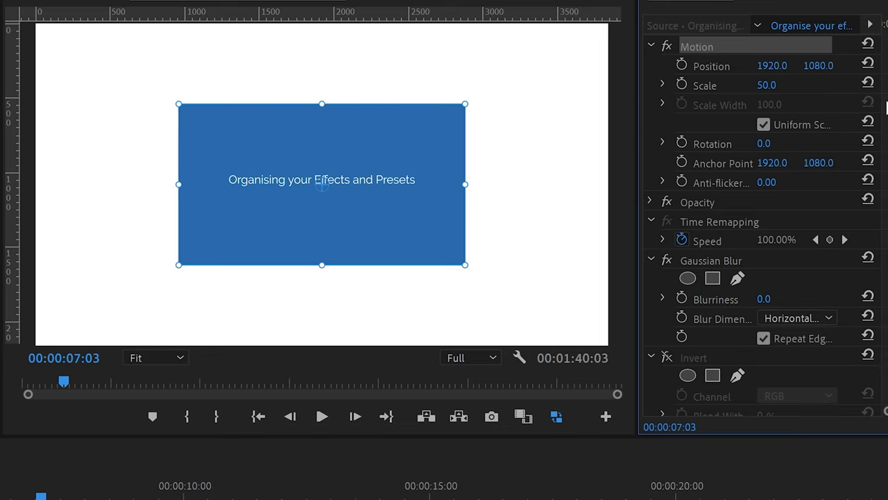
right_click(734, 47)
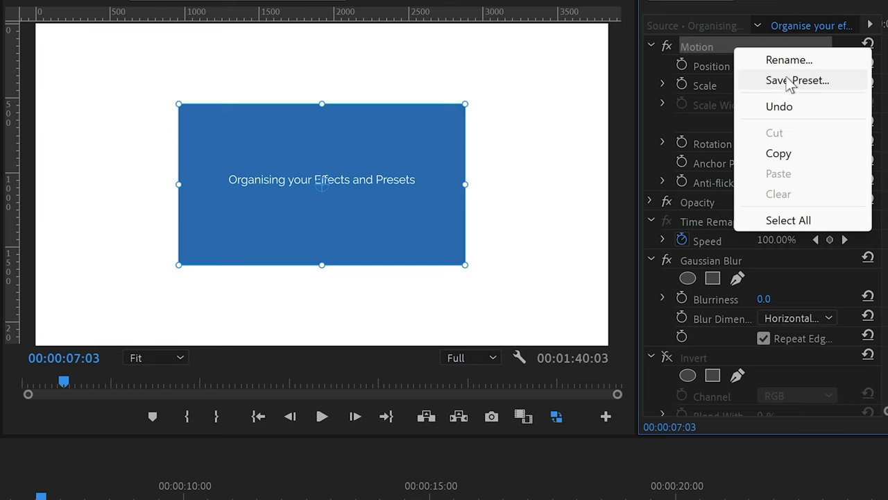
click(706, 12)
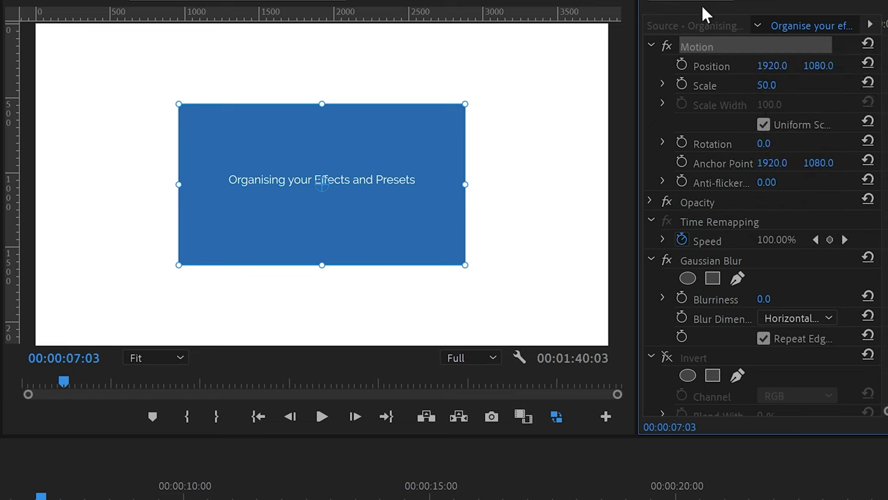
click(868, 82)
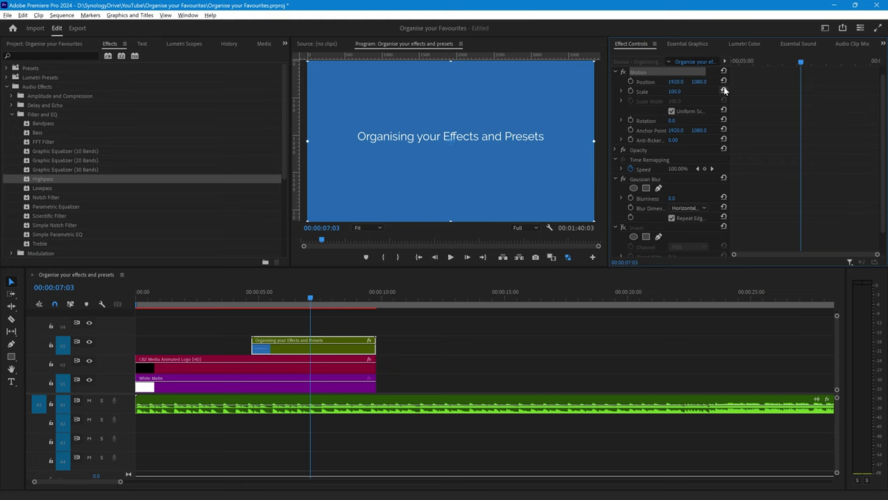
Expand Lumetri Presets and collapse the Filter and EQ folder in the Effects panel
click(7, 86)
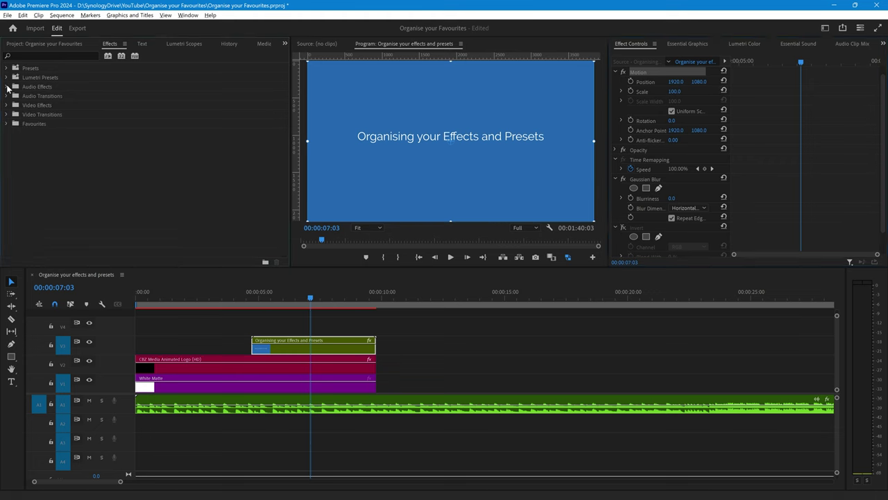
click(7, 86)
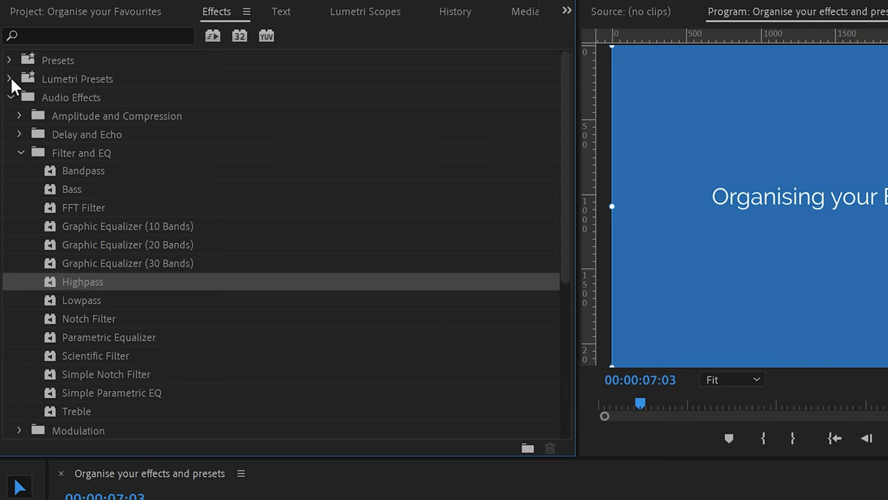
click(10, 79)
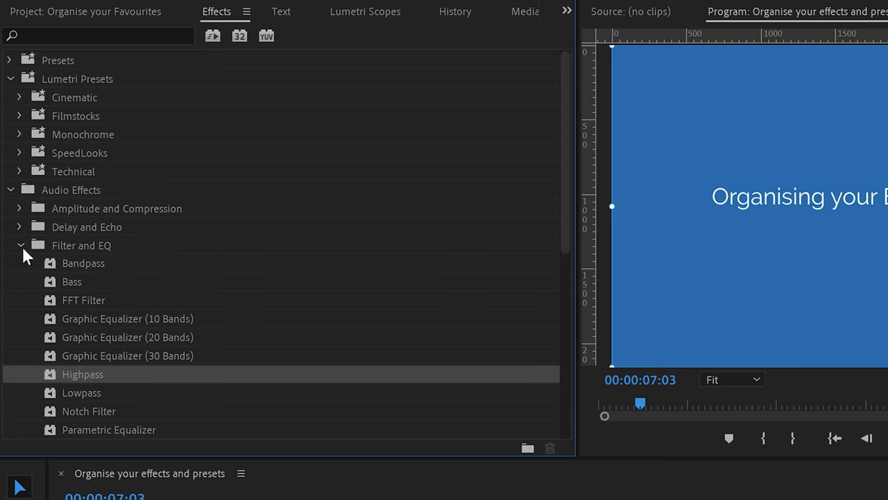
click(19, 245)
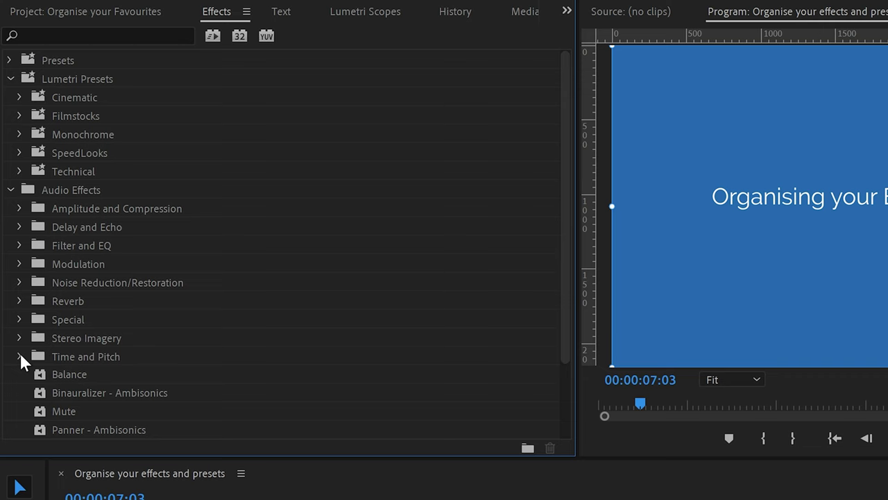
scroll(121, 341, down, 4)
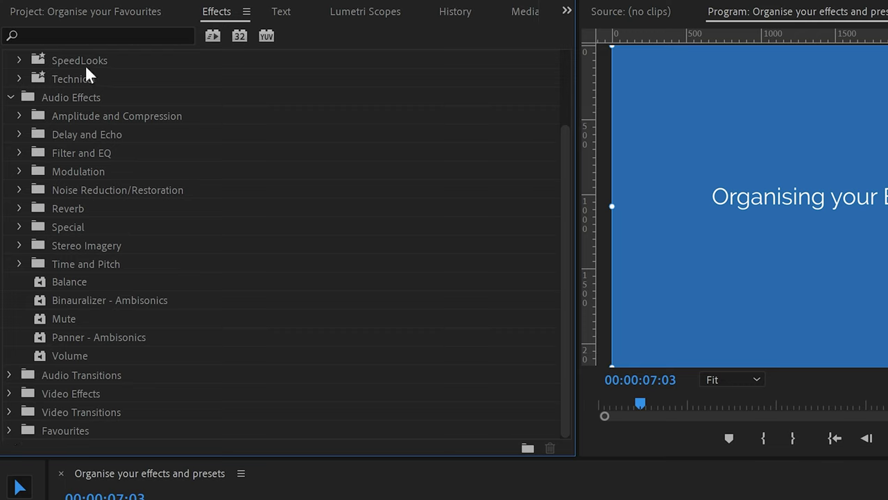
click(76, 34)
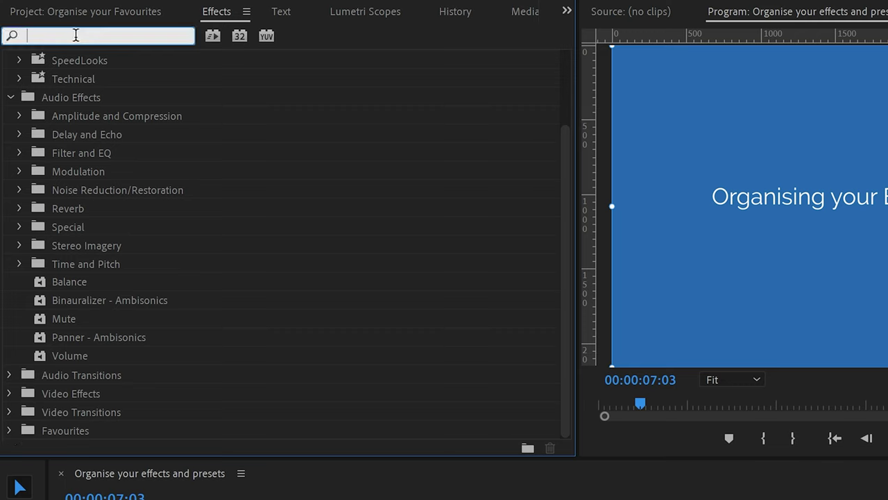
Delete the Favourites bin holding Warp Stabilizer, then clear the 'warp' search filter
text(warp)
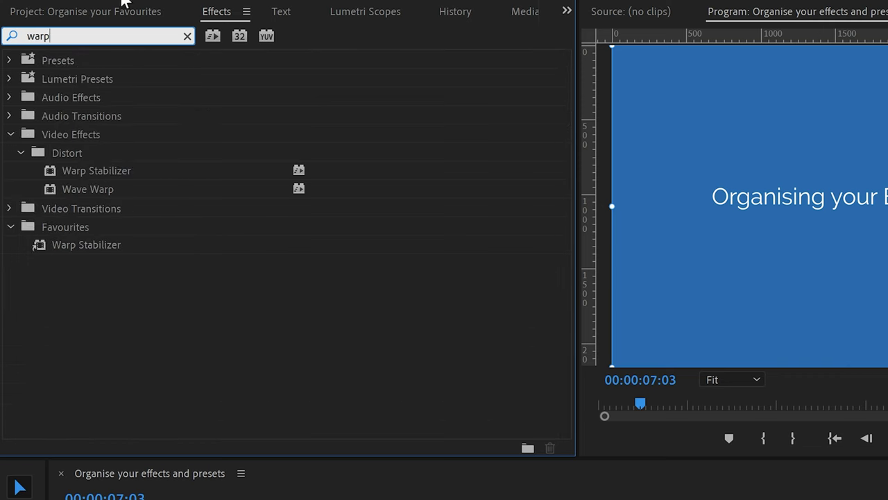
click(51, 169)
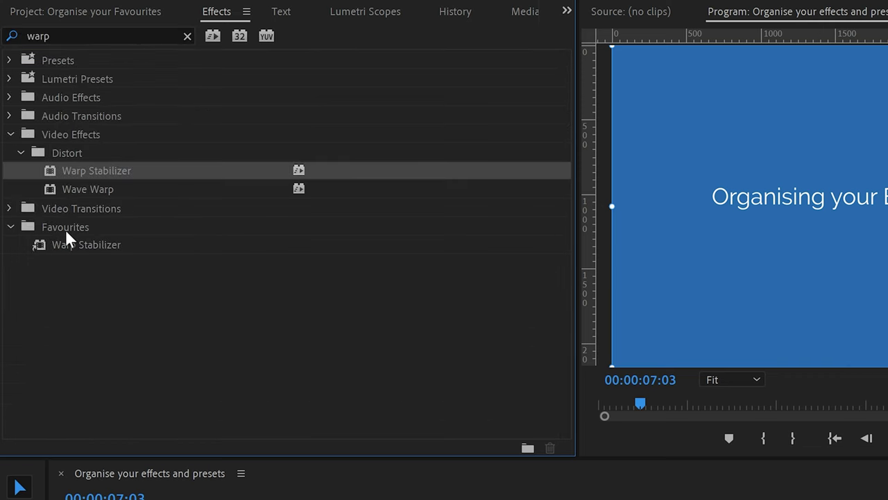
right_click(27, 227)
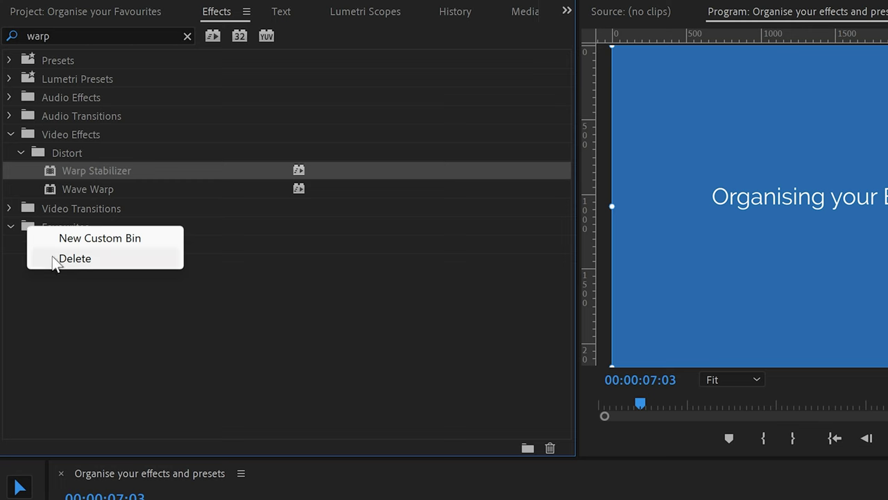
click(69, 257)
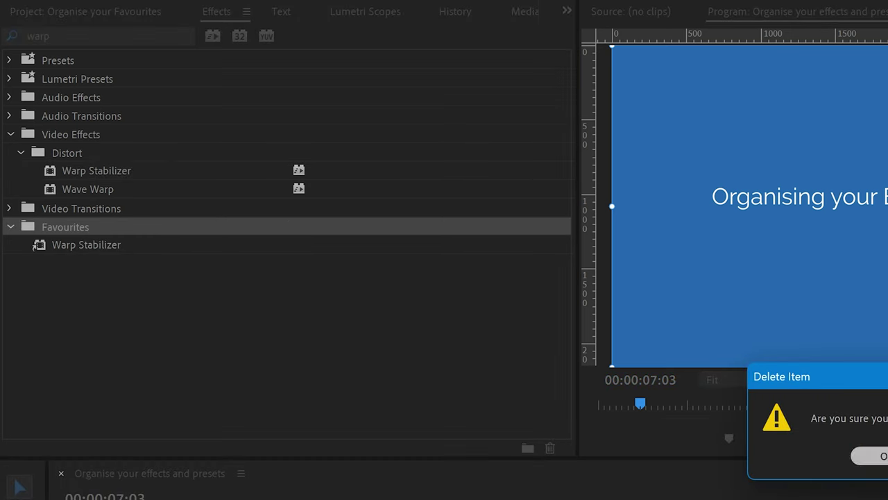
click(876, 456)
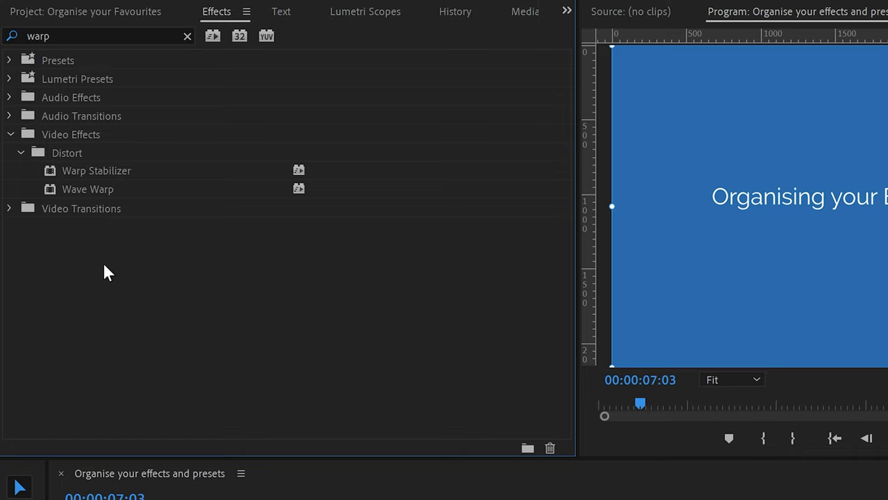
key(BackSpace)
key(BackSpace)
key(BackSpace)
key(BackSpace)
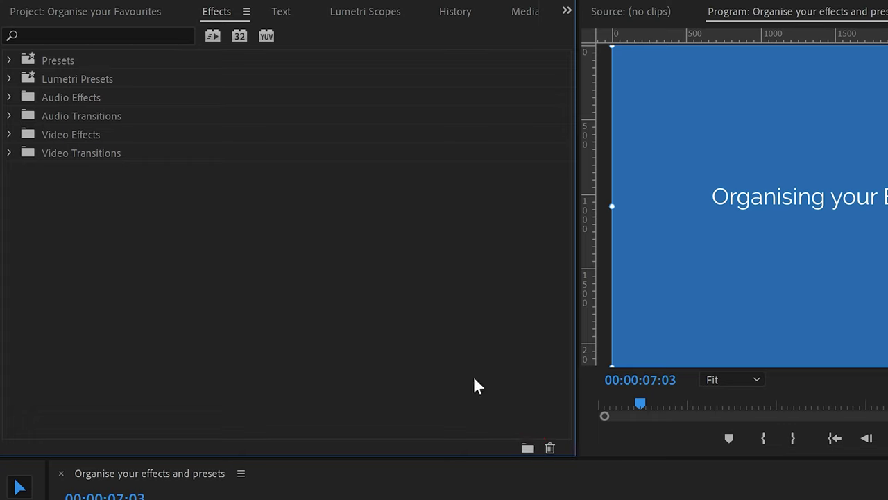
Create a new custom bin and rename Custom Bin 03 to 'Favourites'
click(527, 448)
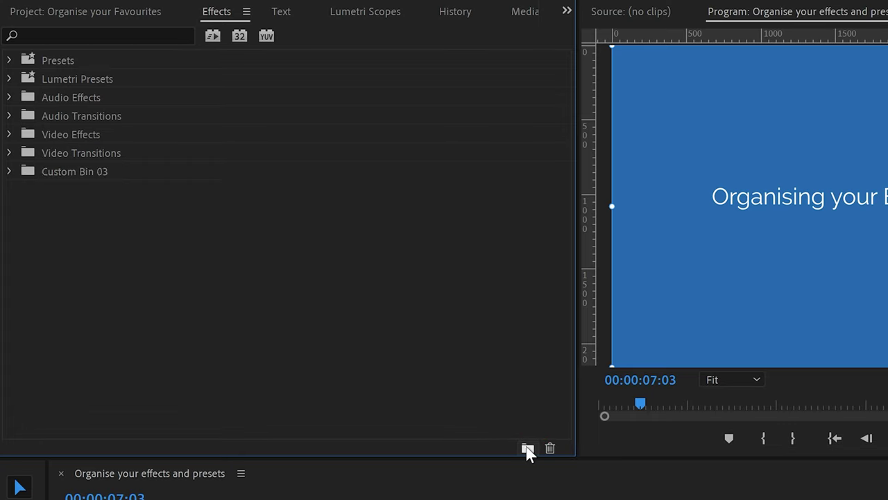
click(58, 173)
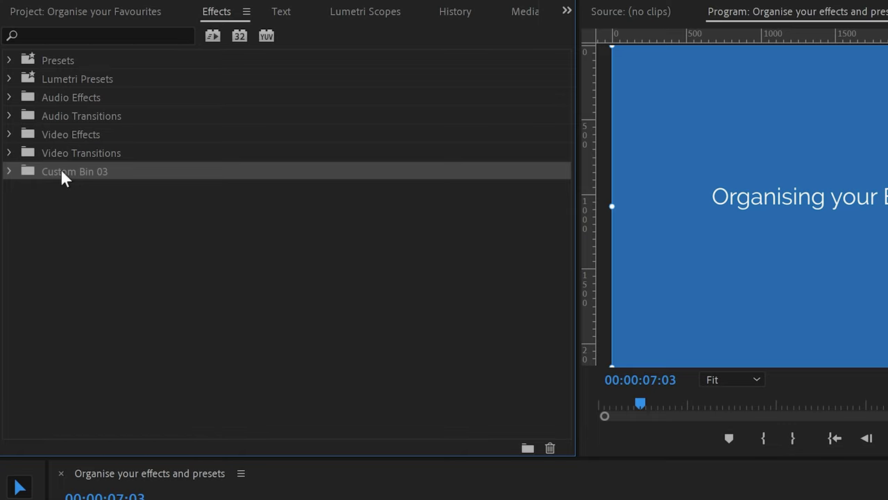
click(61, 170)
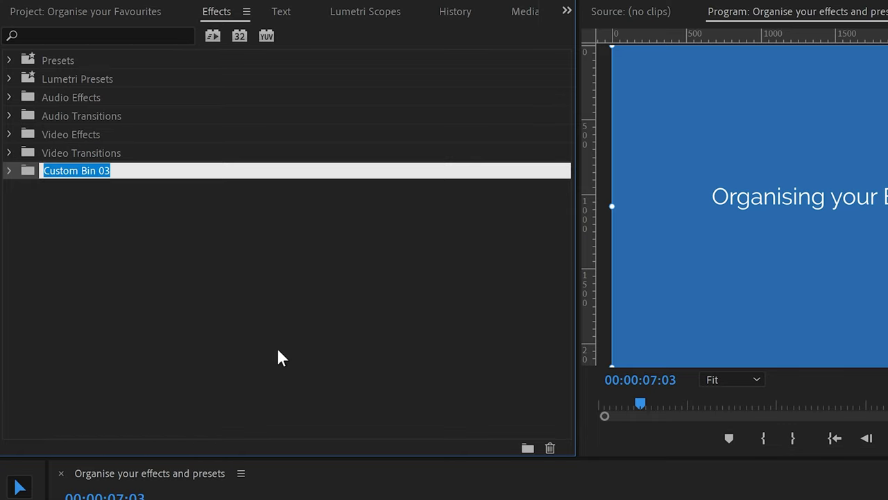
text(Favourites)
key(Return)
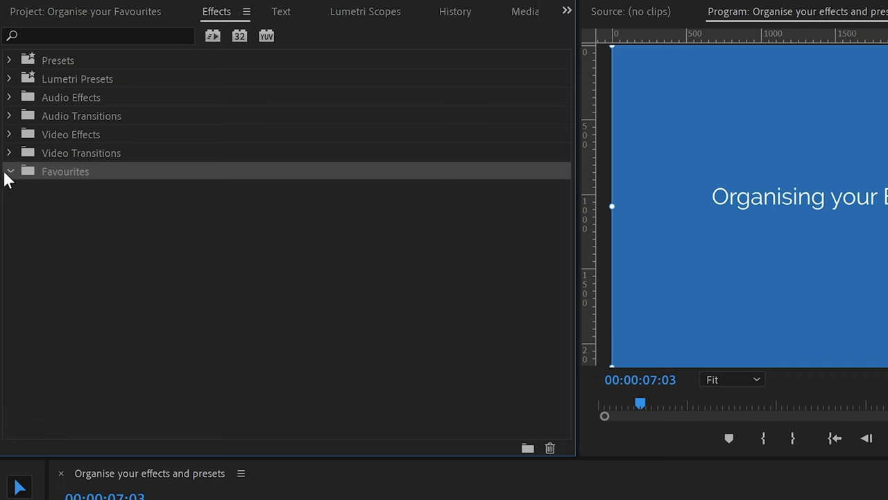
click(74, 35)
text(w)
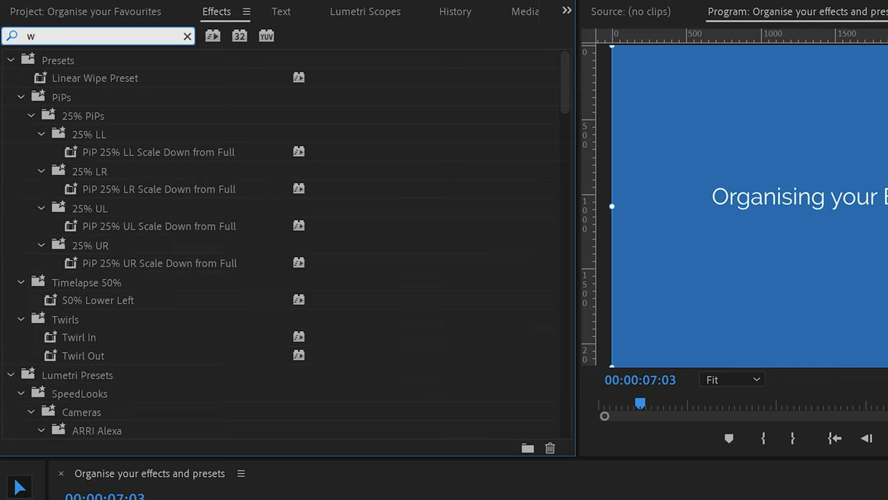
text(arp)
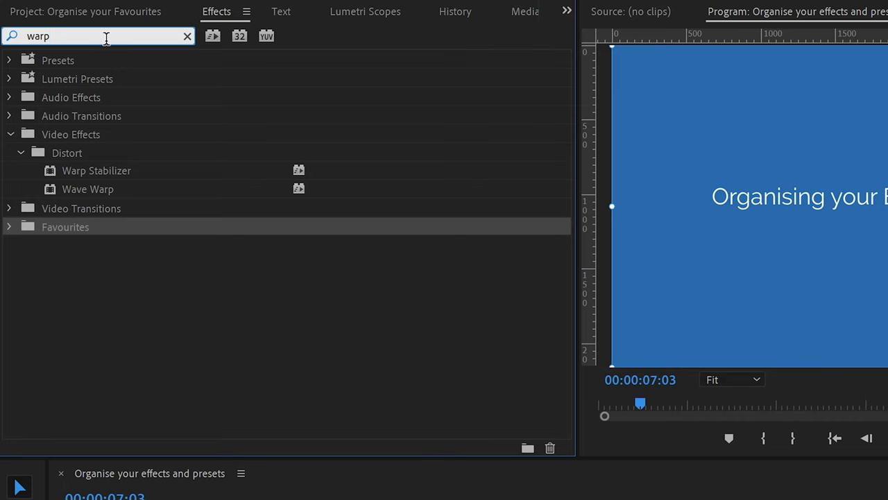
Add Warp Stabilizer and then Crop, found via a 'crop' search, to the Favourites bin
drag(48, 166, 70, 232)
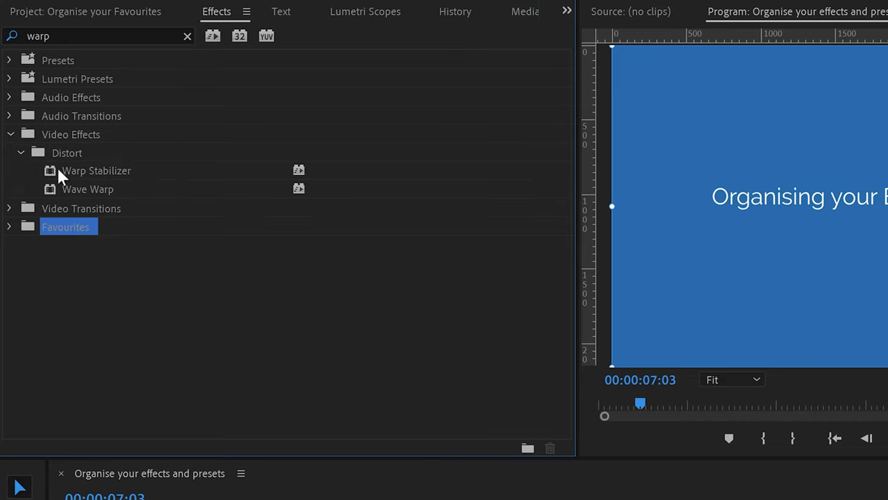
click(9, 227)
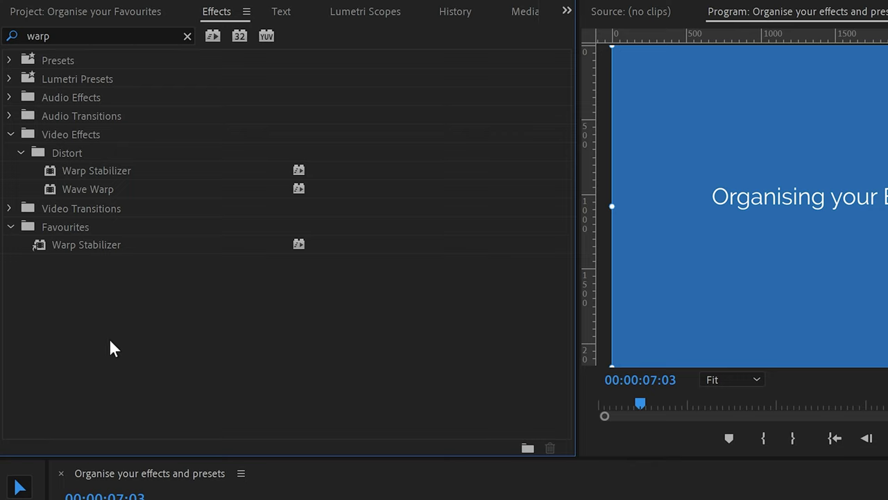
key(ctrl+f)
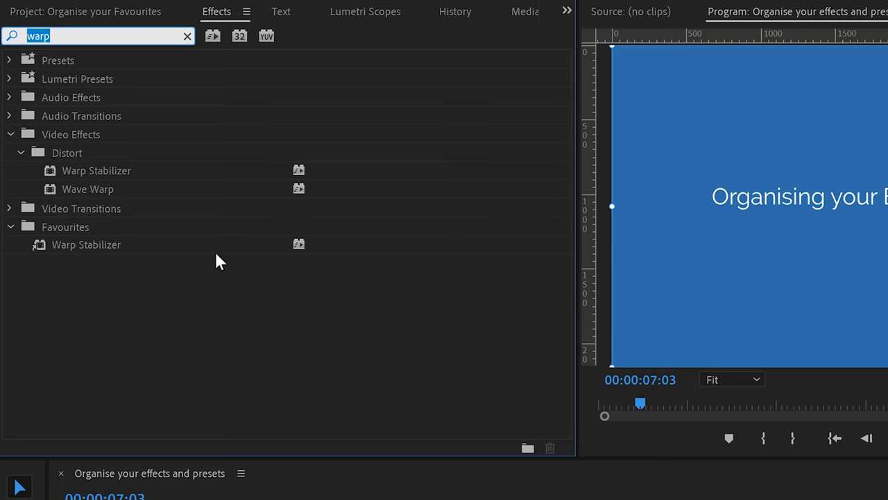
text(cro)
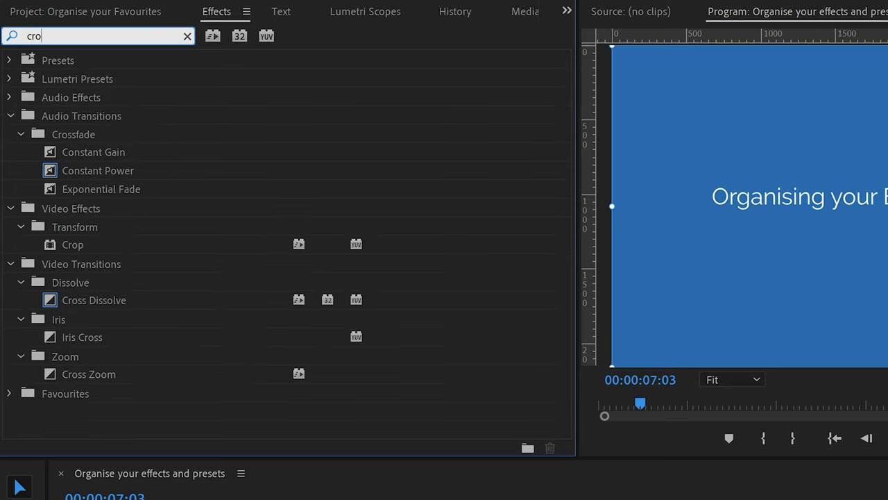
text(p)
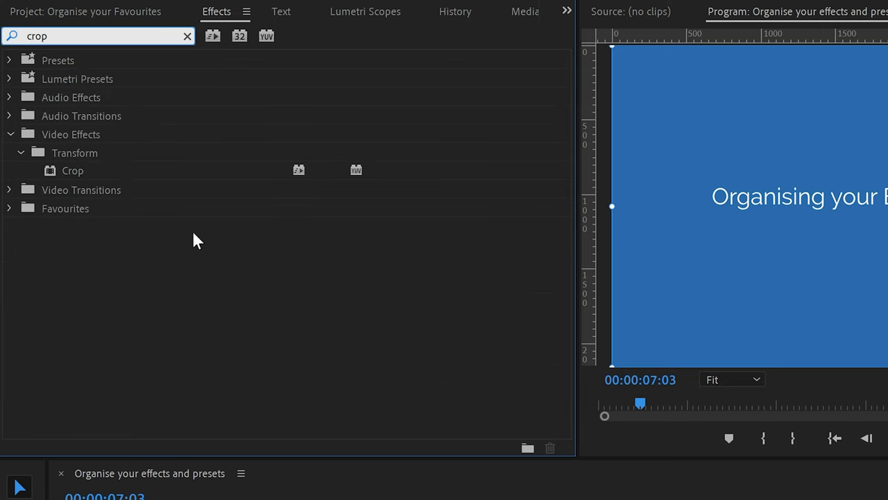
drag(49, 171, 59, 215)
Search 'cross', add Cross Dissolve to Favourites, and clear the search
click(60, 38)
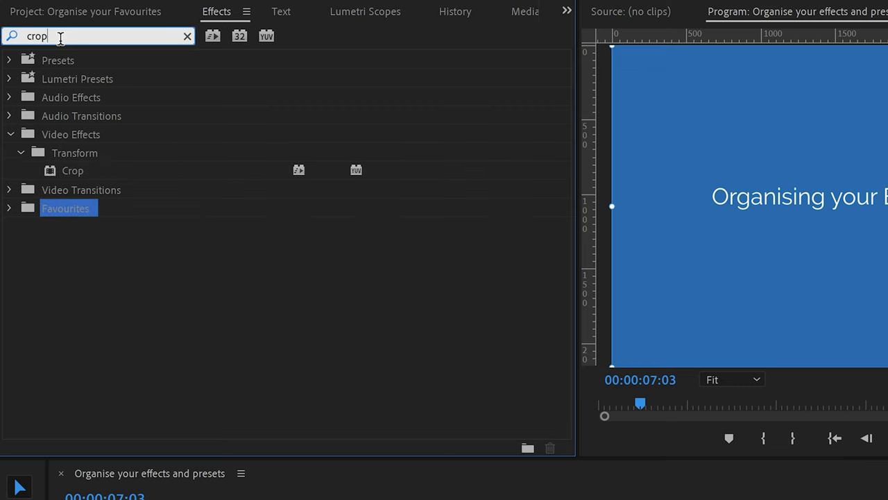
key(BackSpace)
key(BackSpace)
key(BackSpace)
key(BackSpace)
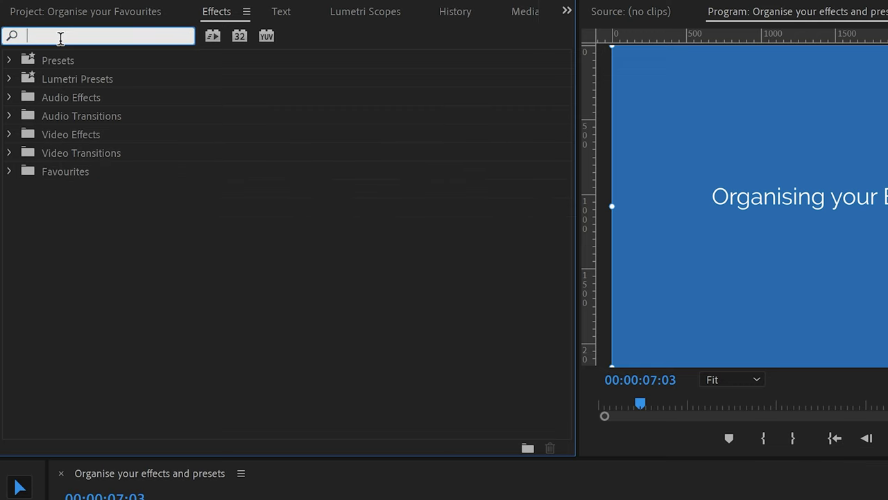
text(c)
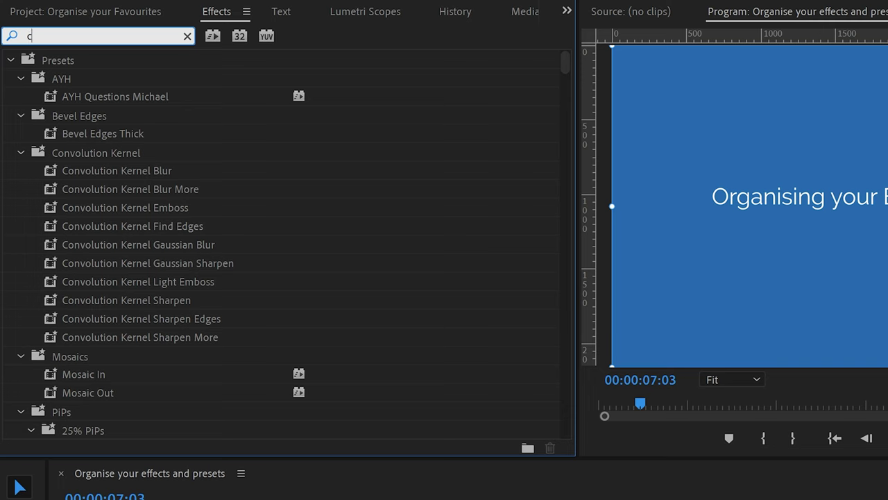
text(ross)
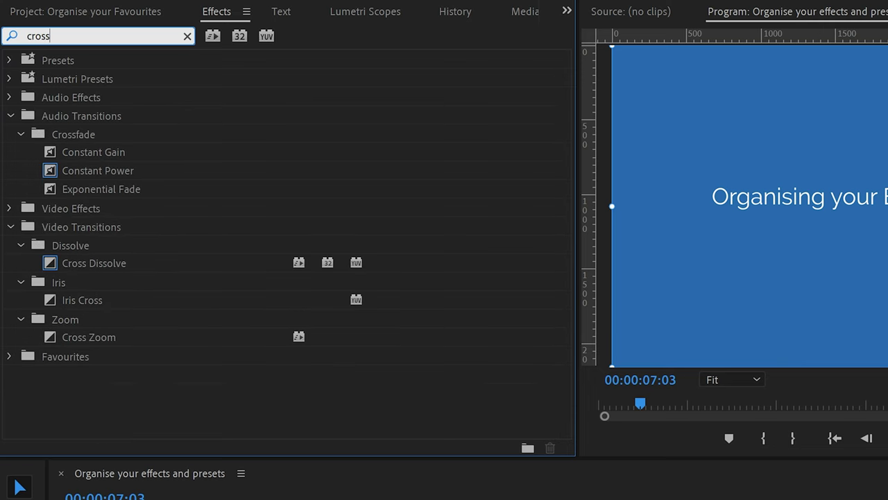
click(78, 357)
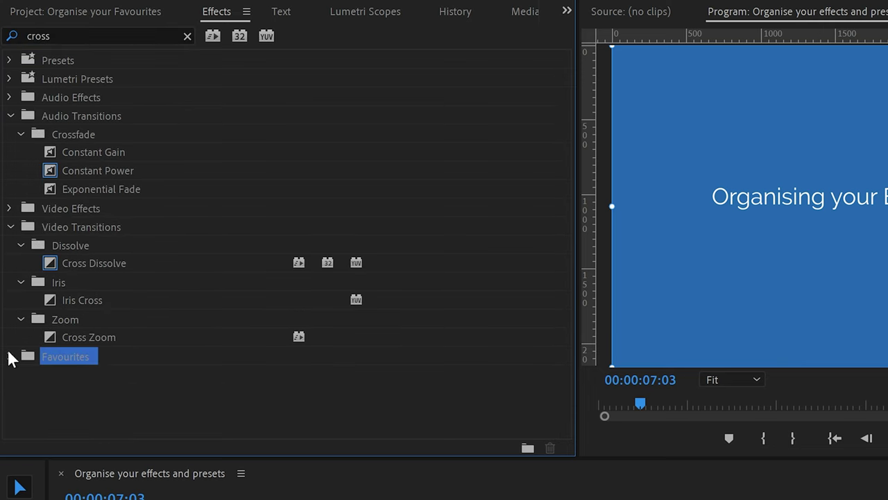
click(9, 356)
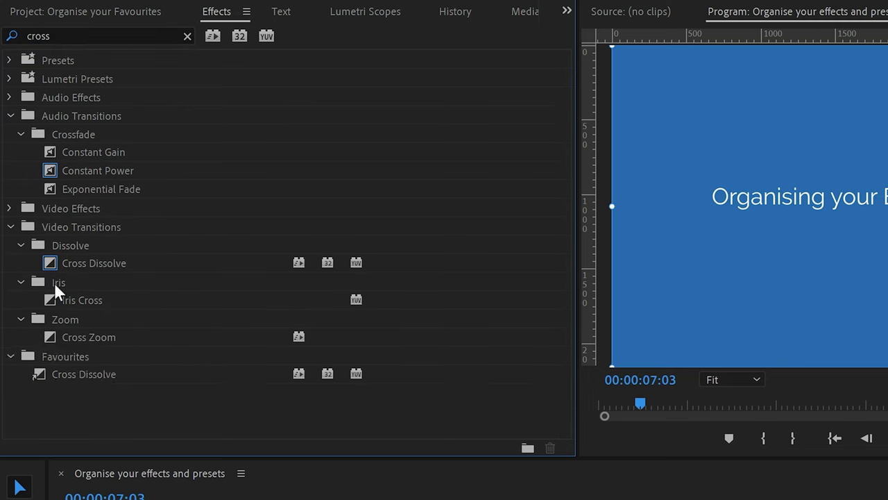
click(188, 36)
Search 'wipe', add Linear Wipe to Favourites, and clear the search to list all four favourites
click(9, 171)
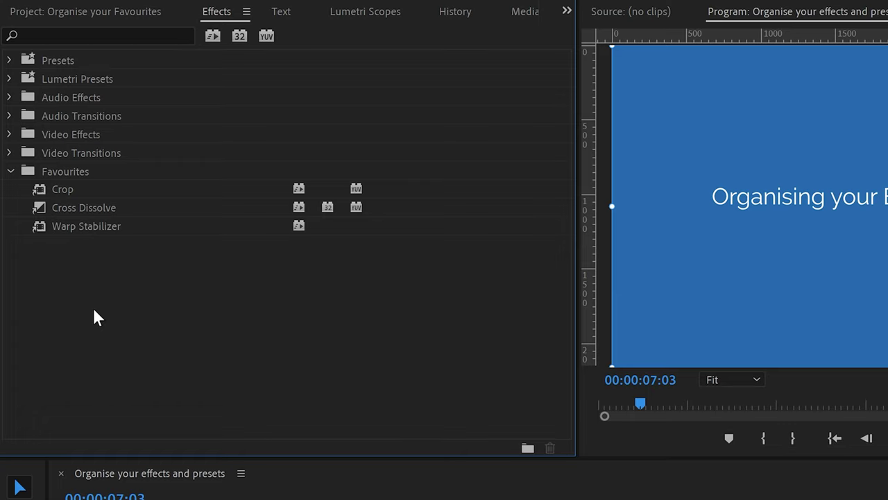
click(78, 38)
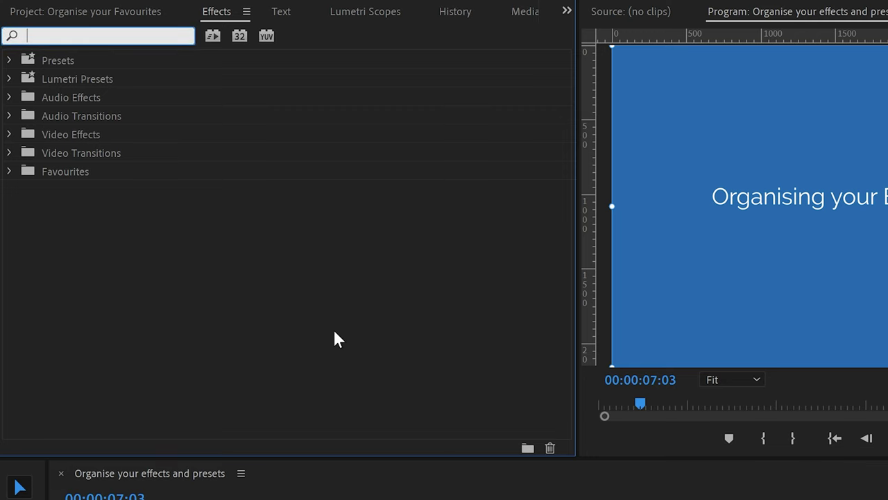
text(wipe)
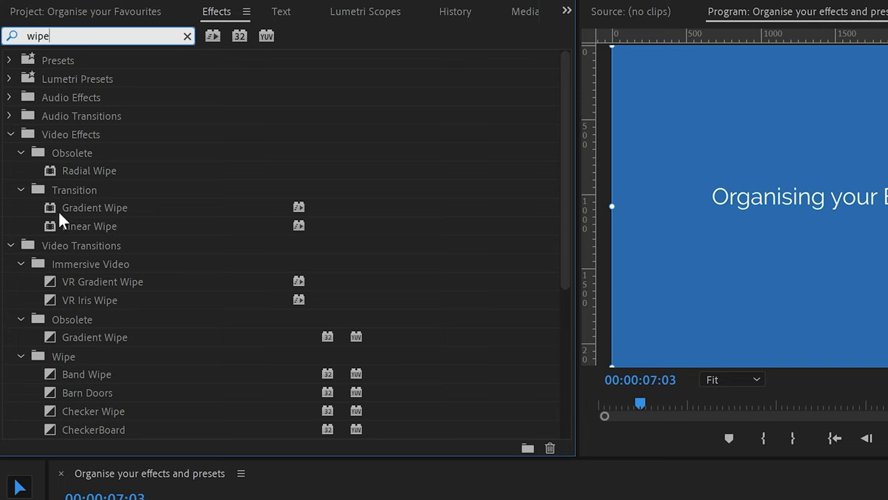
scroll(205, 222, down, 2)
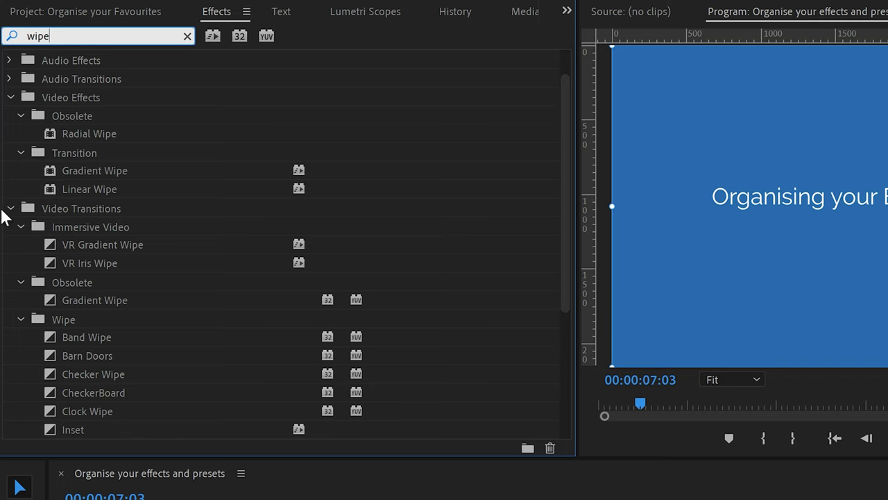
scroll(146, 217, down, 1)
scroll(147, 219, down, 5)
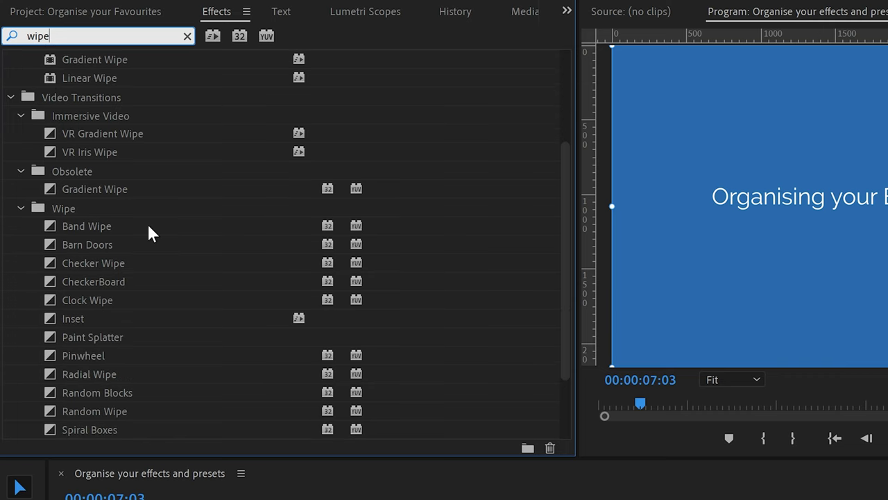
click(22, 205)
drag(84, 225, 79, 375)
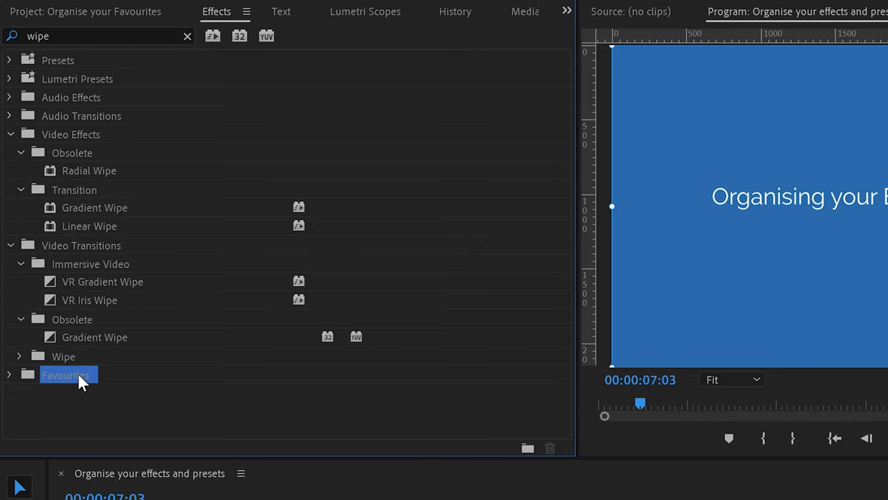
click(10, 375)
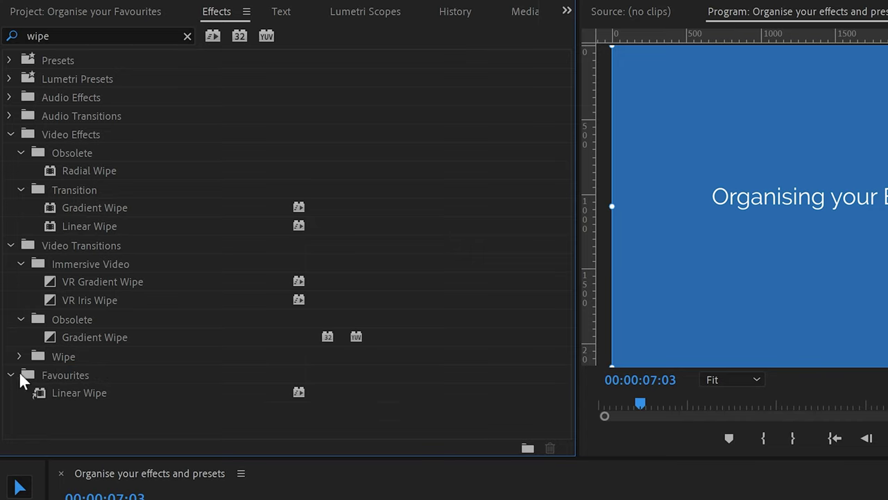
click(187, 37)
click(9, 171)
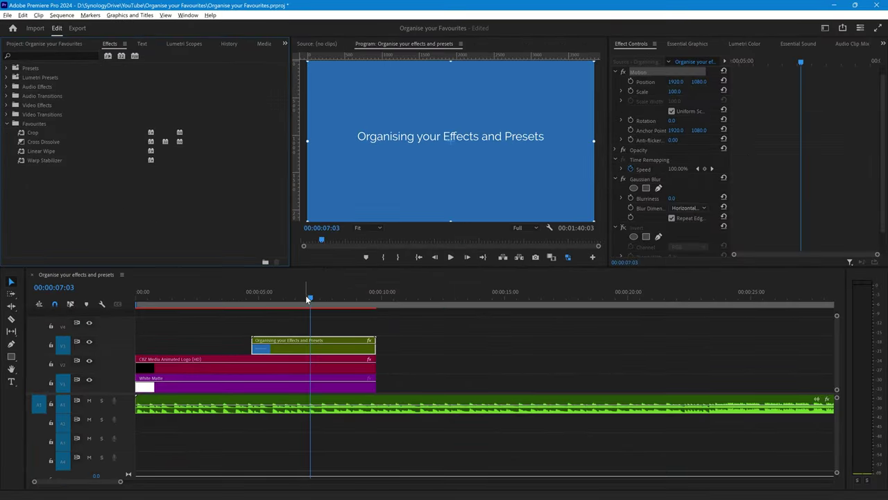
Select the V3 title clip, scrub to its start, and drag Linear Wipe from Favourites onto it
click(300, 347)
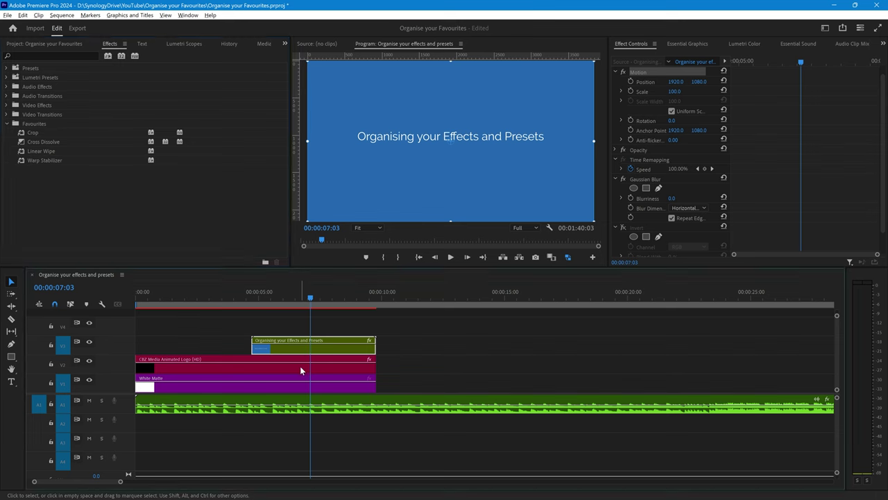
click(300, 366)
click(294, 350)
click(294, 299)
drag(292, 297, 259, 306)
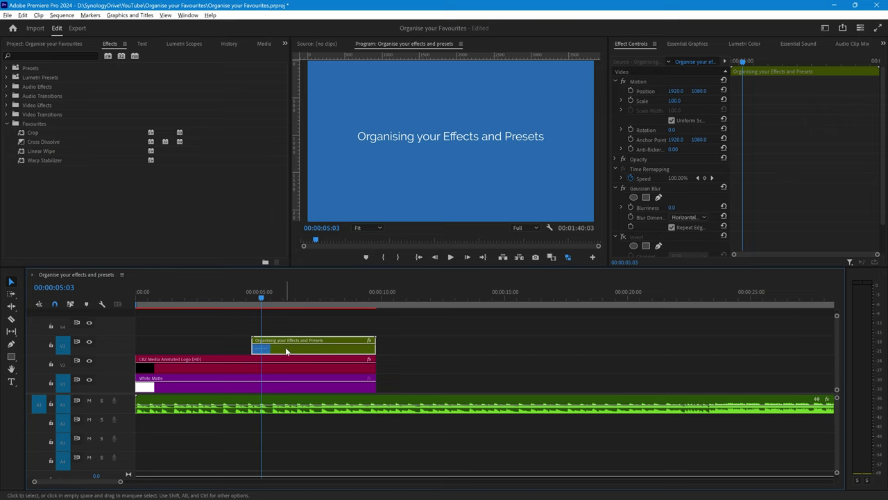
drag(31, 150, 260, 346)
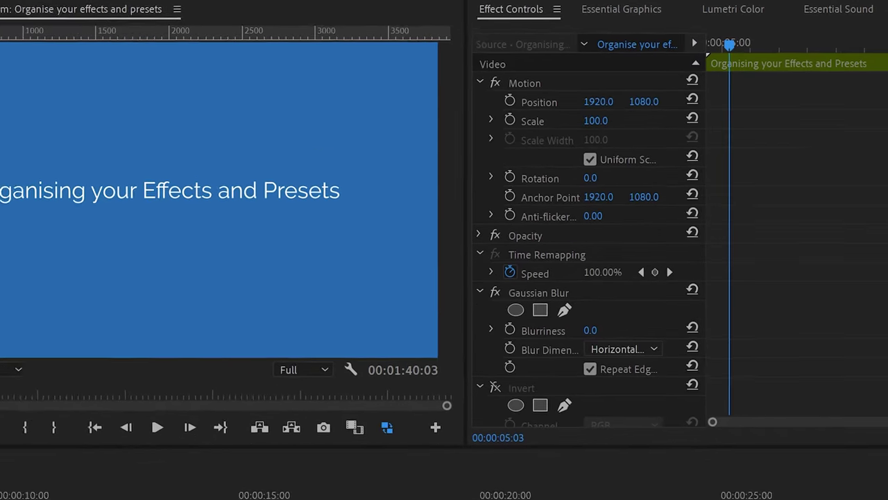
Set Linear Wipe's Wipe Angle to 135° and Feather to 1000
scroll(577, 274, down, 3)
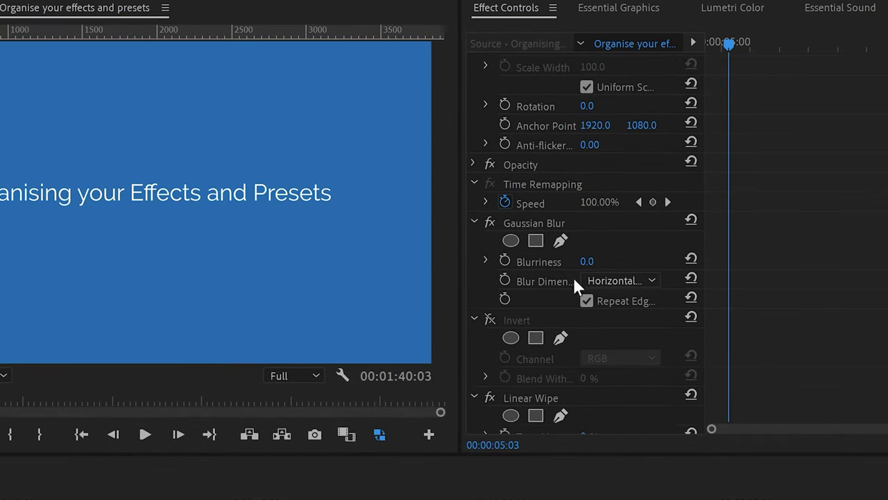
scroll(571, 278, down, 2)
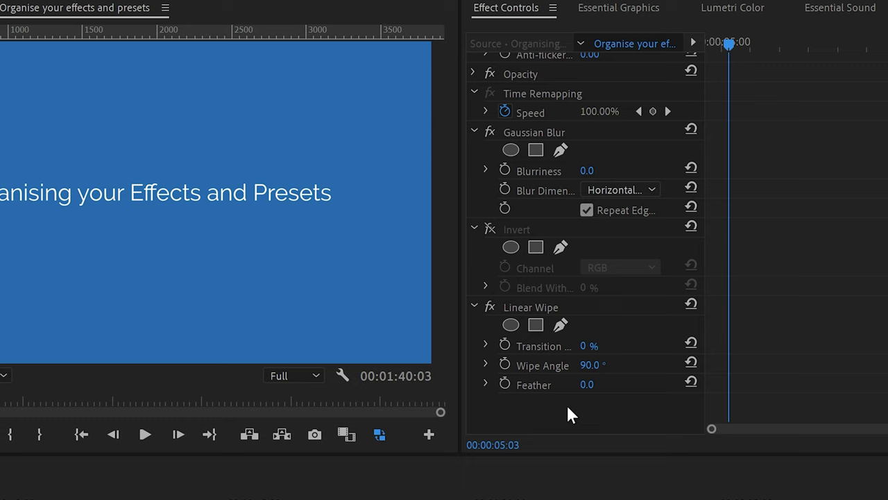
click(588, 365)
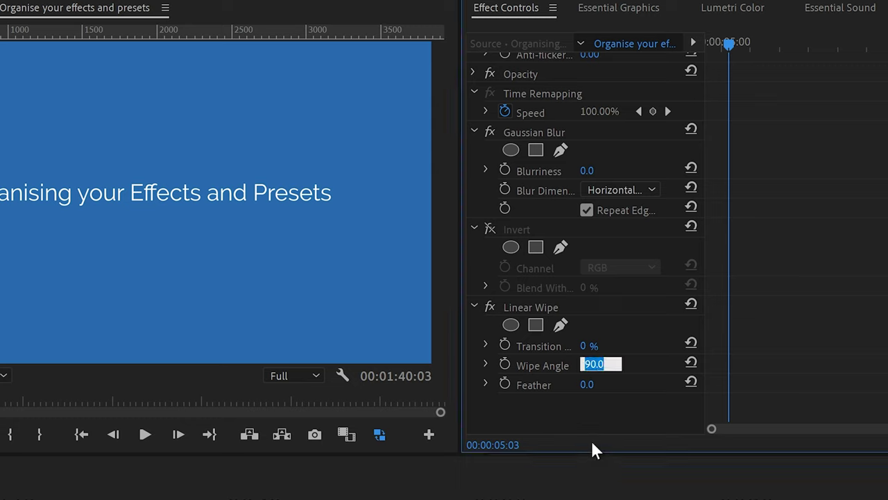
text(135)
key(Return)
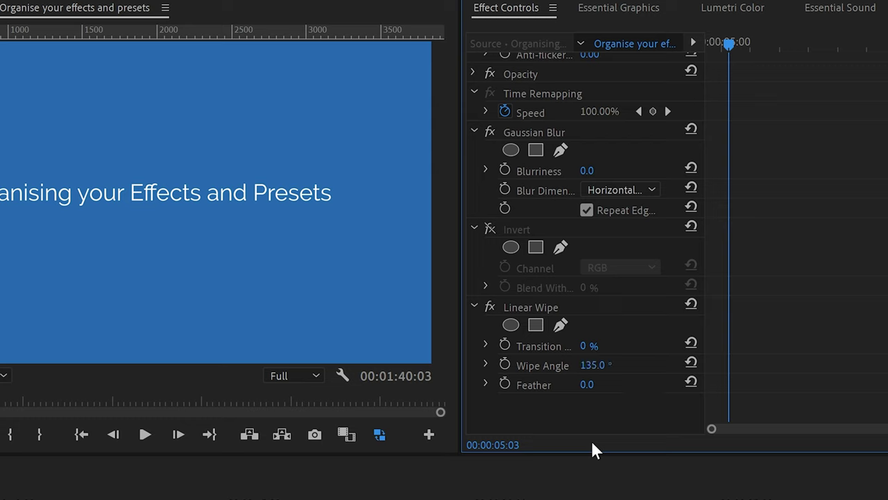
click(587, 384)
text(1000)
key(Return)
key(shift+Left)
key(shift+Left)
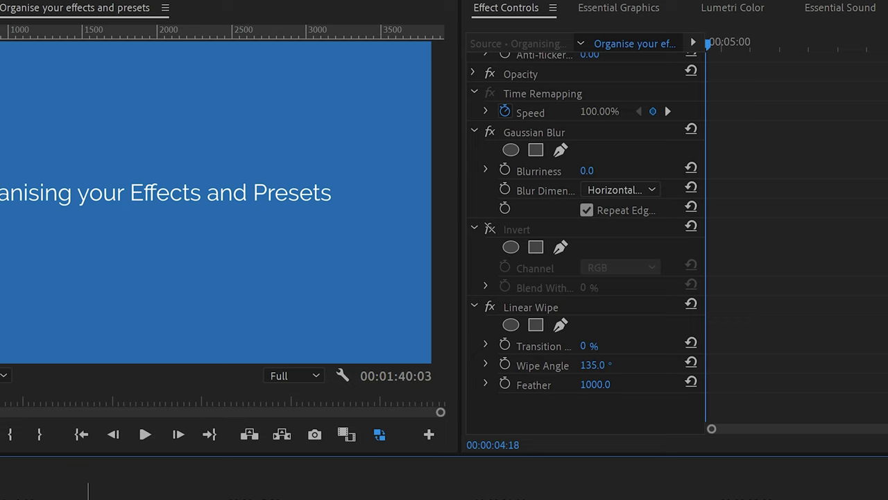
key(shift+Right)
key(shift+Right)
key(shift+Right)
key(shift+Right)
key(shift+Right)
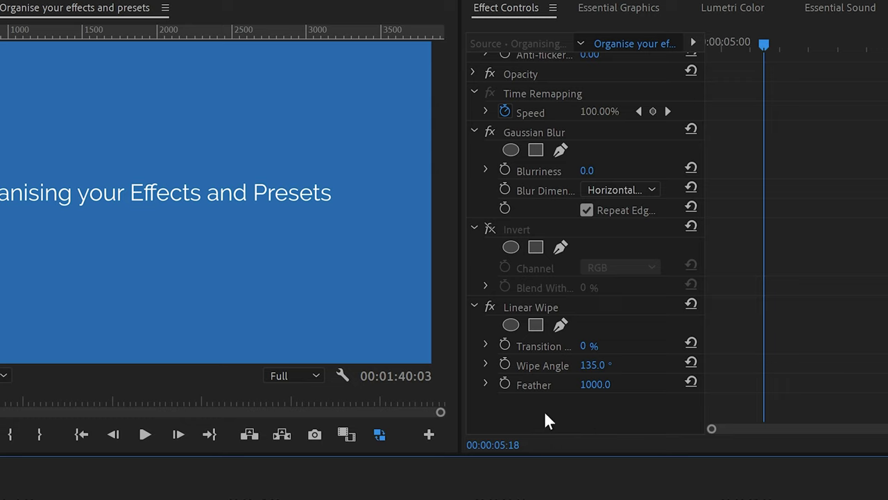
Keyframe Transition Completion from 100% at 00:00:04:18 down to 0%, then scrub to preview
click(505, 344)
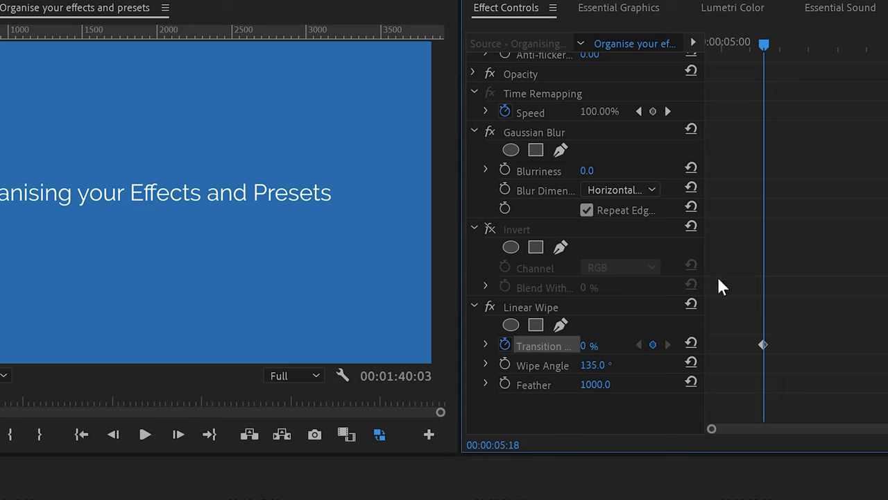
drag(764, 43, 673, 64)
click(583, 345)
text(100)
key(Return)
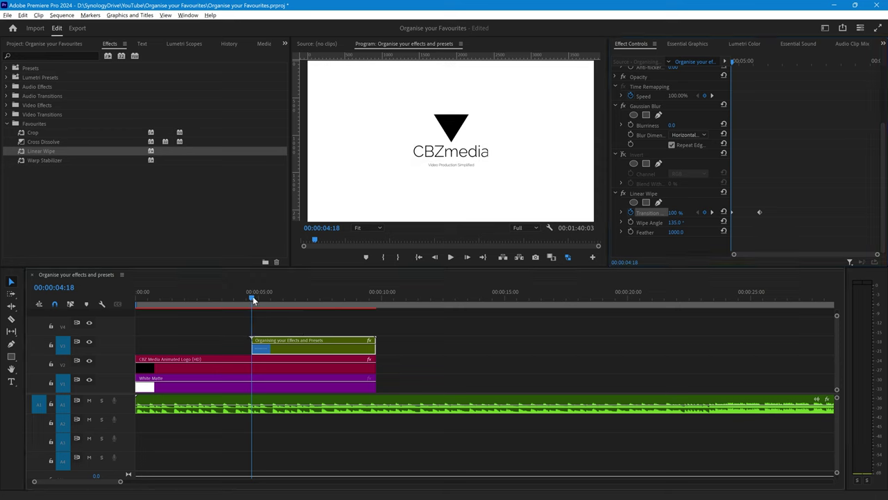
drag(172, 330, 184, 330)
mouse_move(263, 296)
mouse_down()
mouse_move(296, 296)
mouse_move(264, 299)
mouse_up()
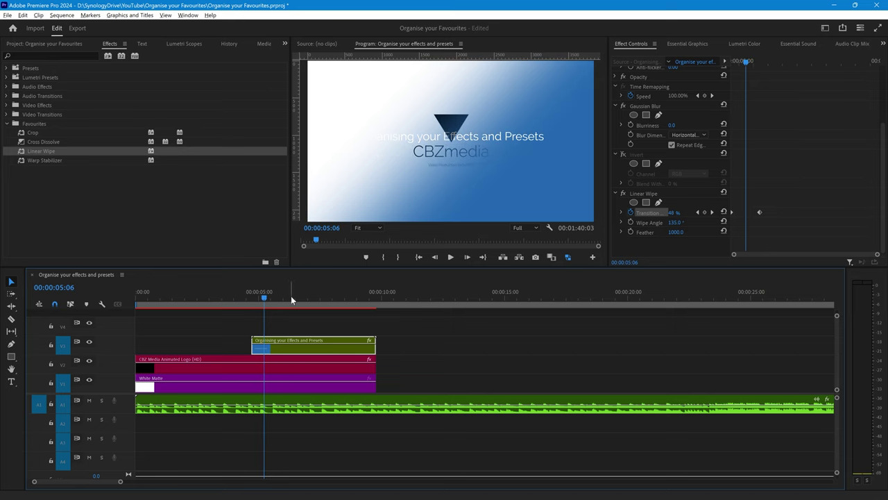
Drag the end Transition Completion keyframe earlier, replay, and park at 00:00:05:03 mid-wipe
drag(266, 297, 232, 310)
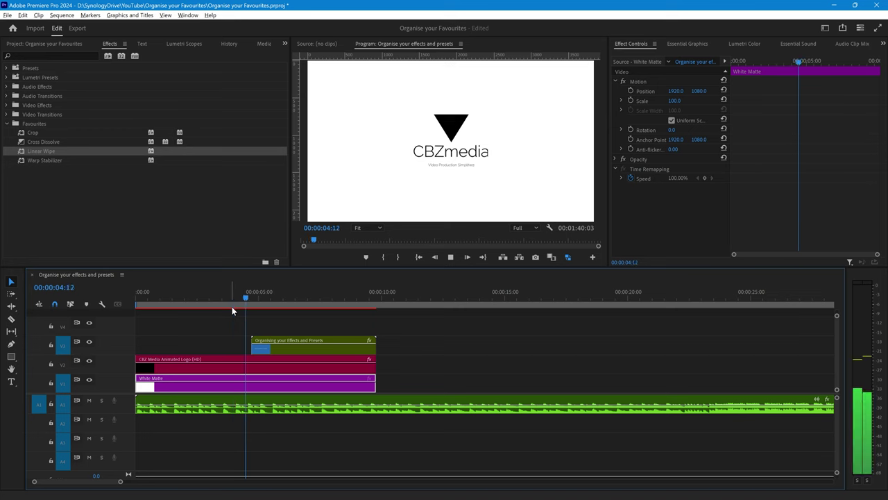
key(space)
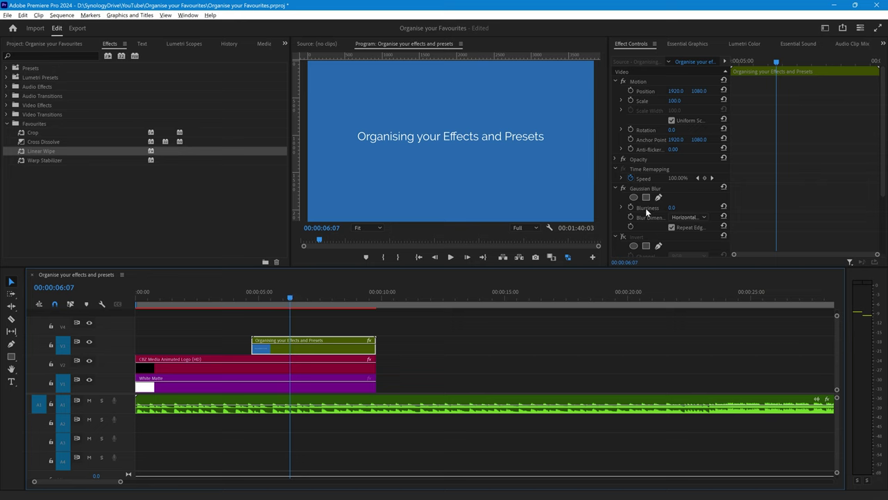
scroll(690, 203, down, 1)
scroll(690, 203, down, 2)
drag(758, 210, 742, 212)
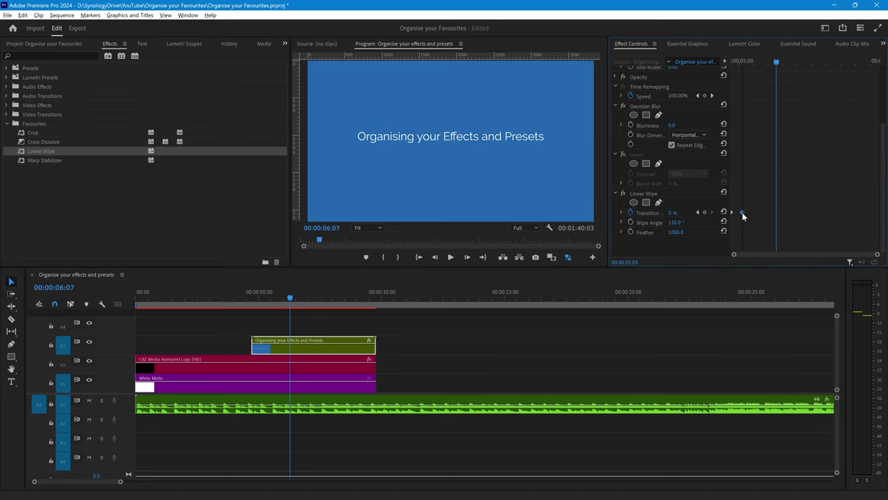
click(247, 299)
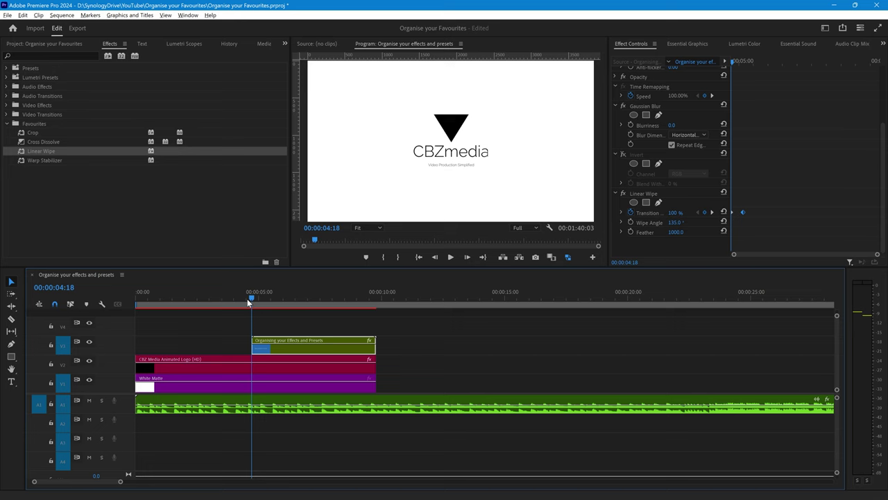
key(space)
key(space)
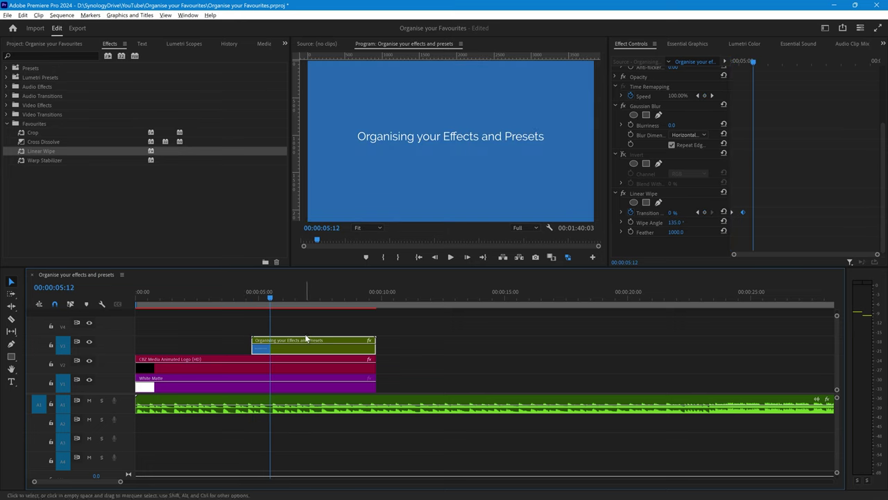
click(744, 215)
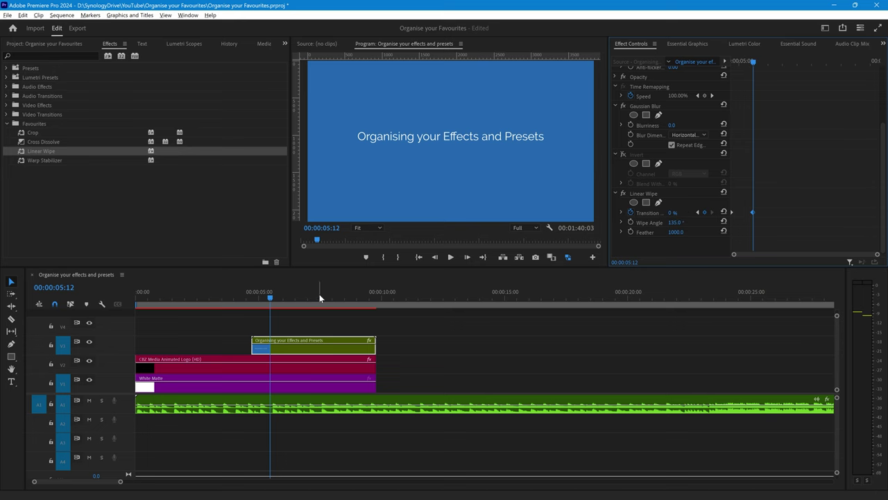
click(261, 296)
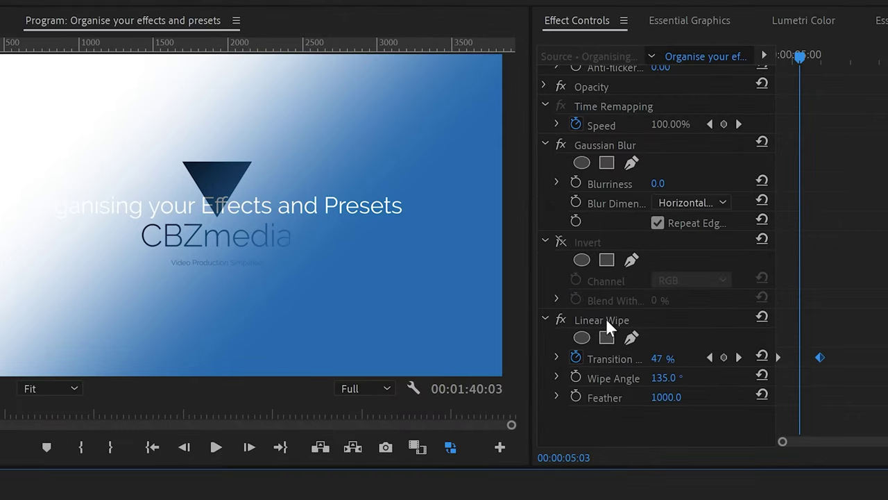
Save the title's Linear Wipe as the preset 'Linear Wipe Preset', anchored to the In Point
right_click(606, 318)
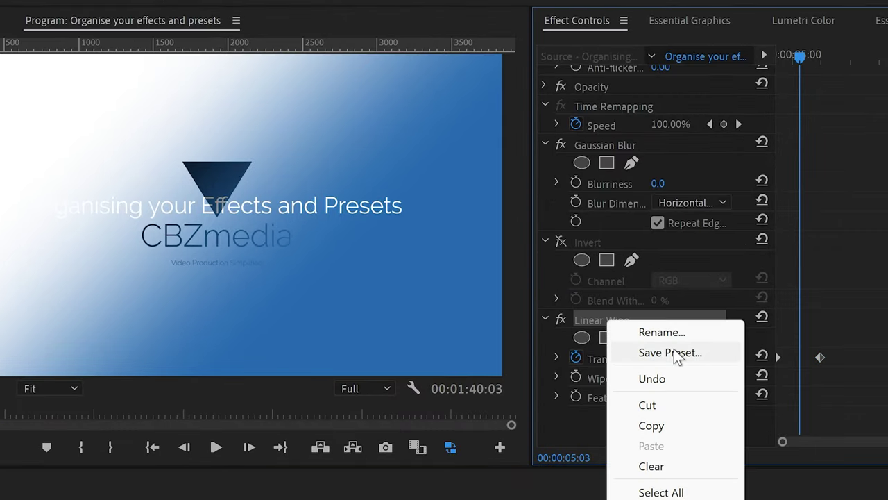
click(671, 353)
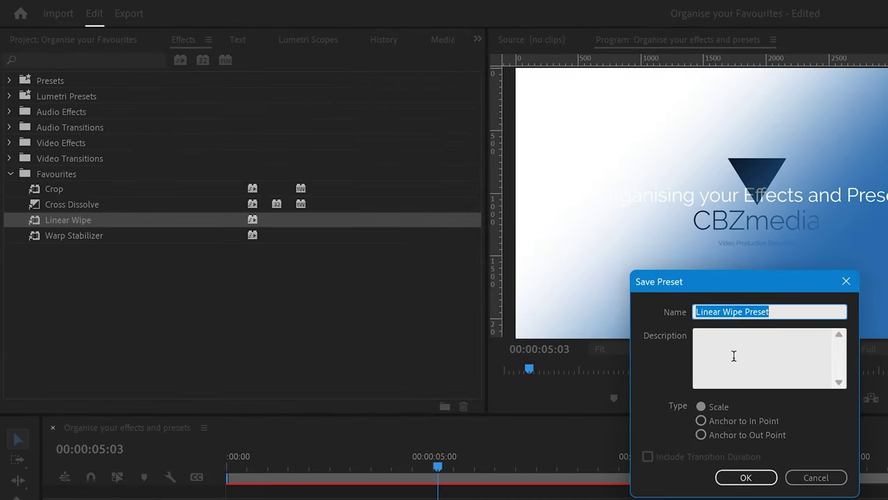
click(701, 422)
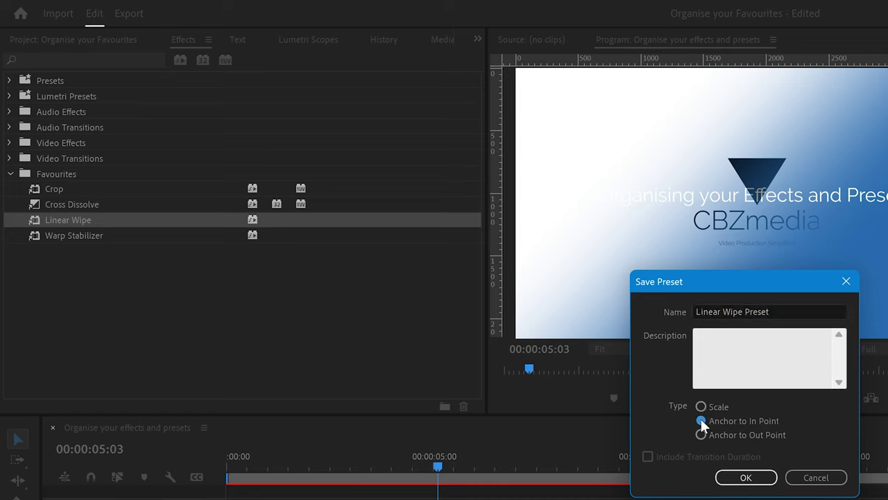
click(758, 480)
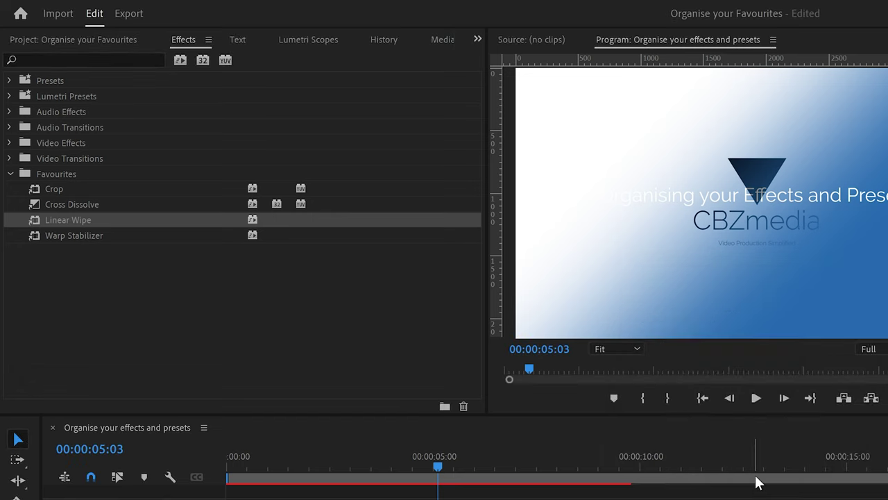
Replace the title clip's Linear Wipe effect with the saved Linear Wipe Preset and scrub to preview the wipe
click(9, 82)
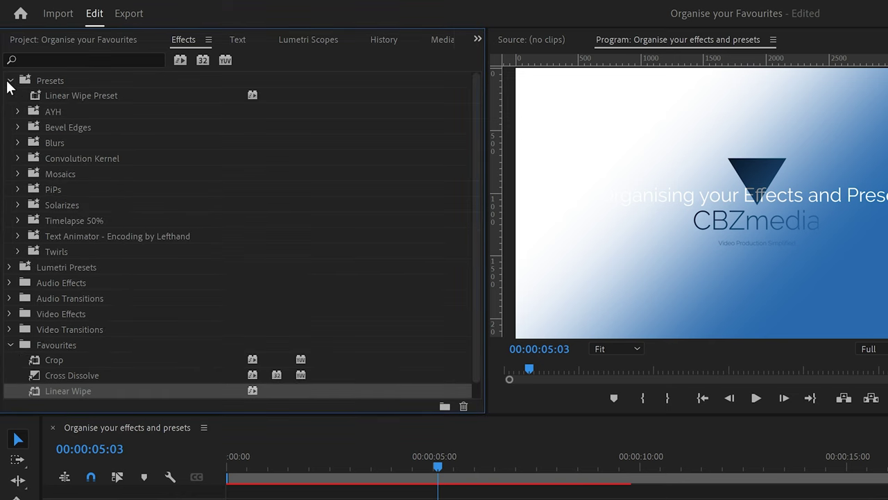
click(37, 97)
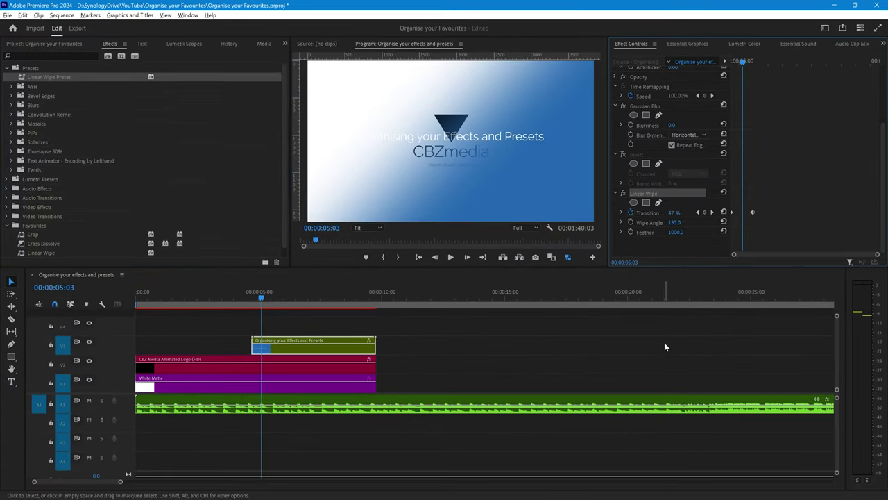
key(Delete)
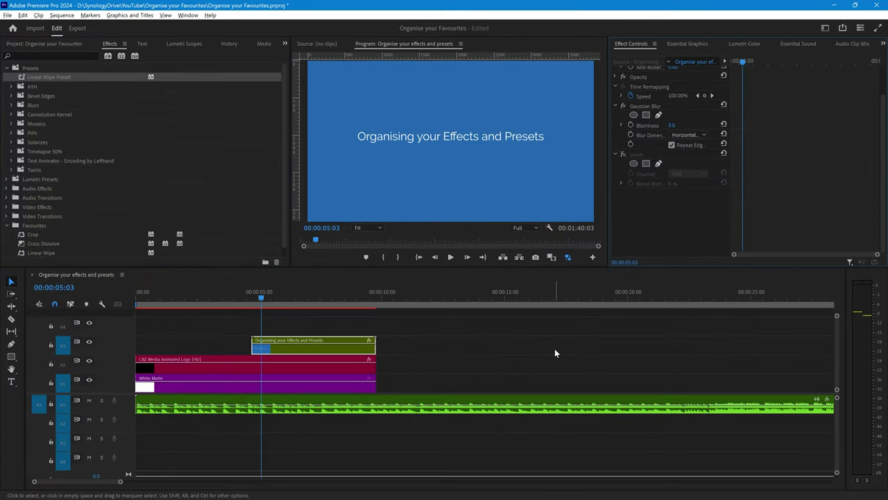
mouse_move(260, 297)
mouse_down()
mouse_move(221, 297)
mouse_move(260, 300)
mouse_up()
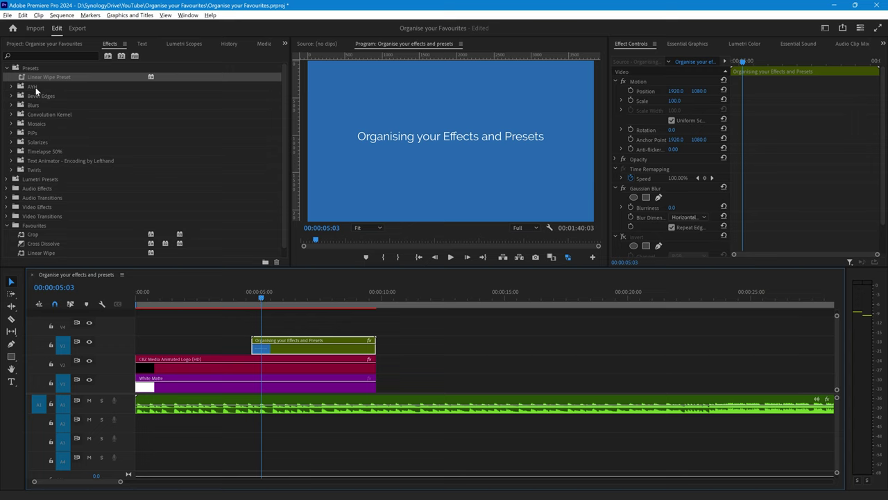
drag(21, 78, 257, 348)
mouse_move(263, 296)
mouse_down()
mouse_move(247, 297)
mouse_move(275, 297)
mouse_up()
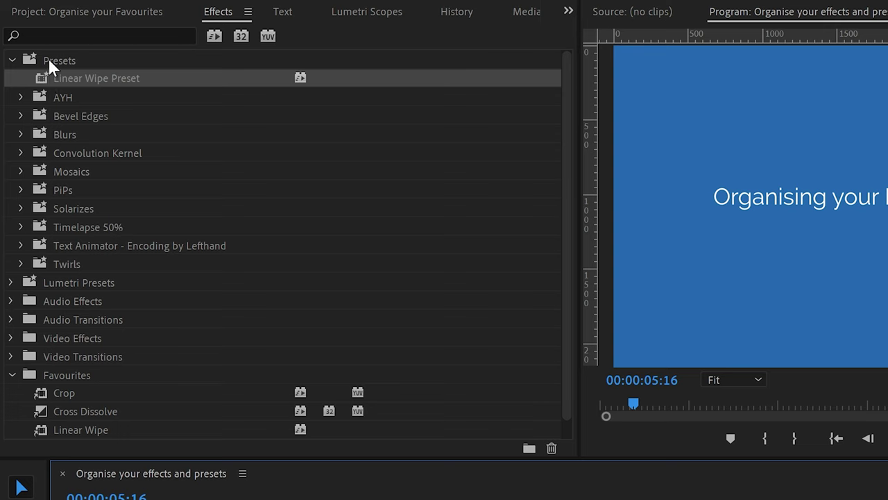
Create a new presets bin named 'My Bin' and move the Linear Wipe Preset into it
right_click(48, 58)
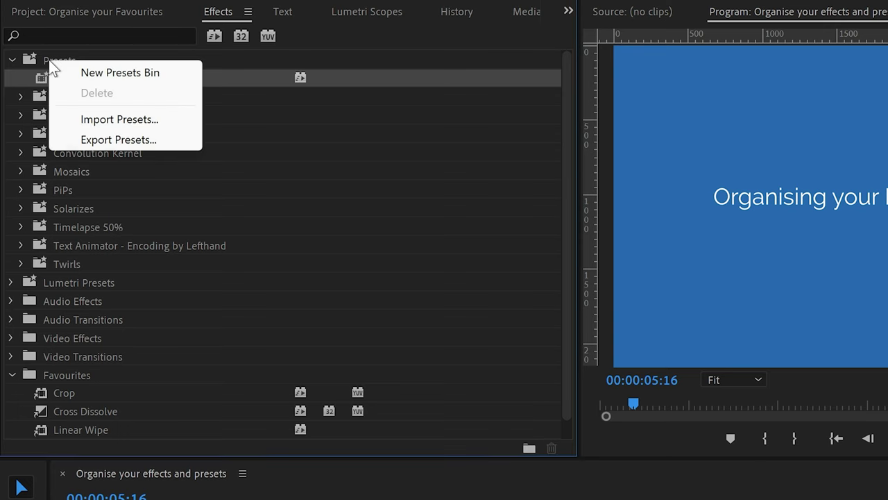
click(95, 73)
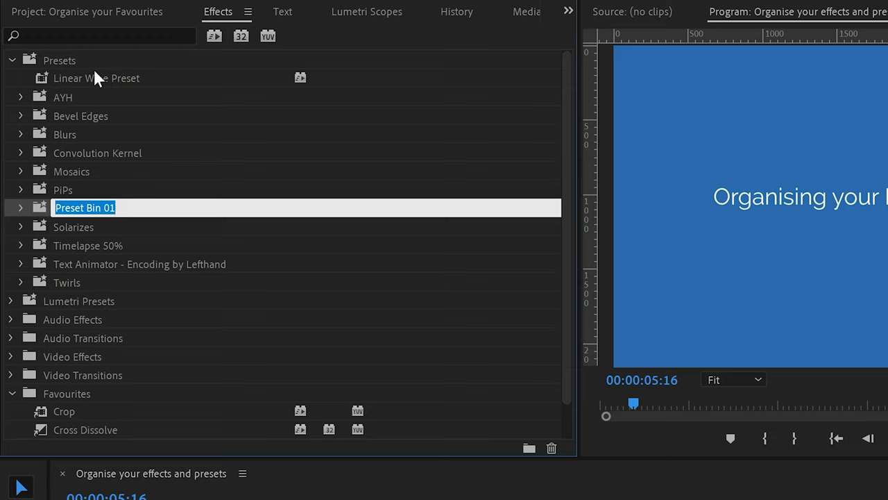
text(My Bin)
key(Return)
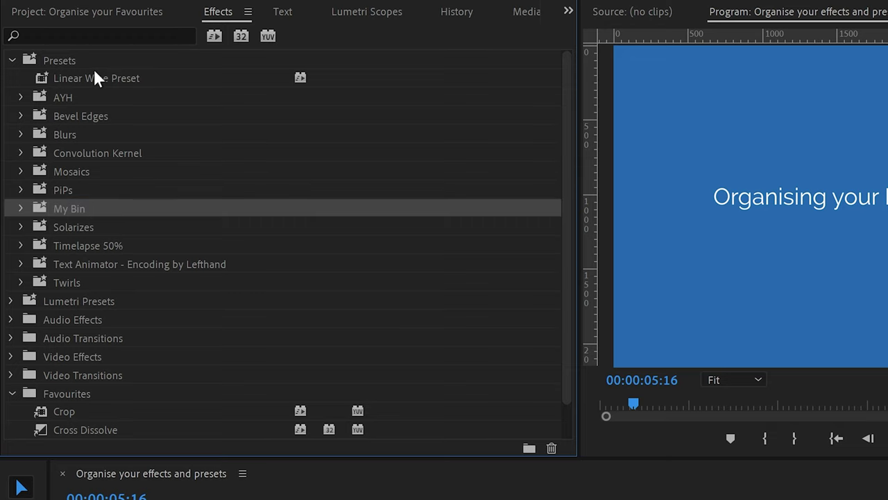
drag(48, 73, 82, 206)
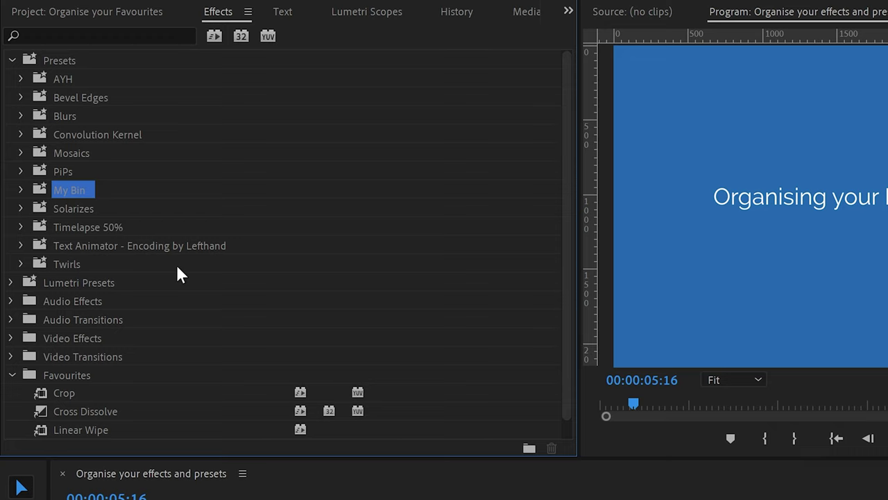
Rename the 'My Bin' presets bin to 'Another bin'
click(20, 190)
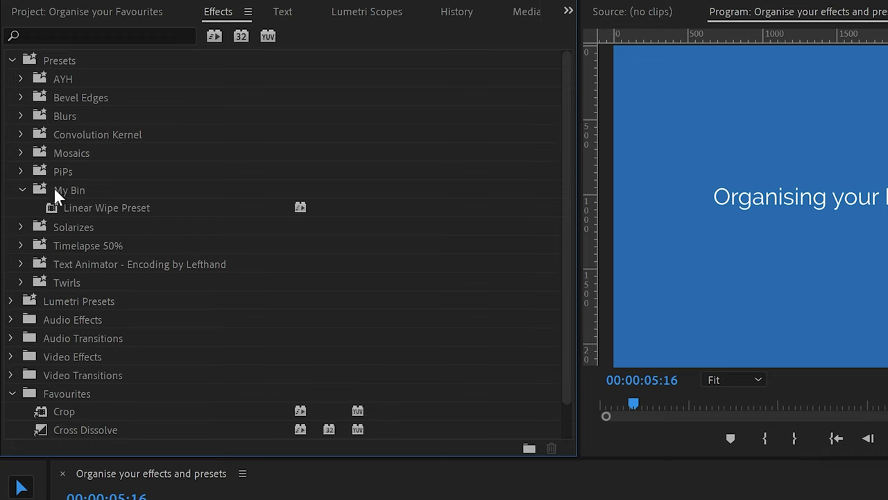
right_click(63, 188)
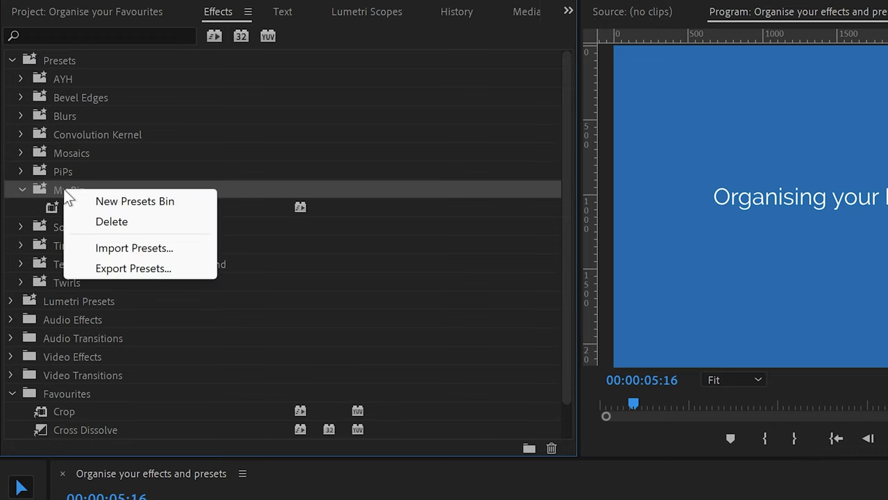
click(59, 187)
click(60, 188)
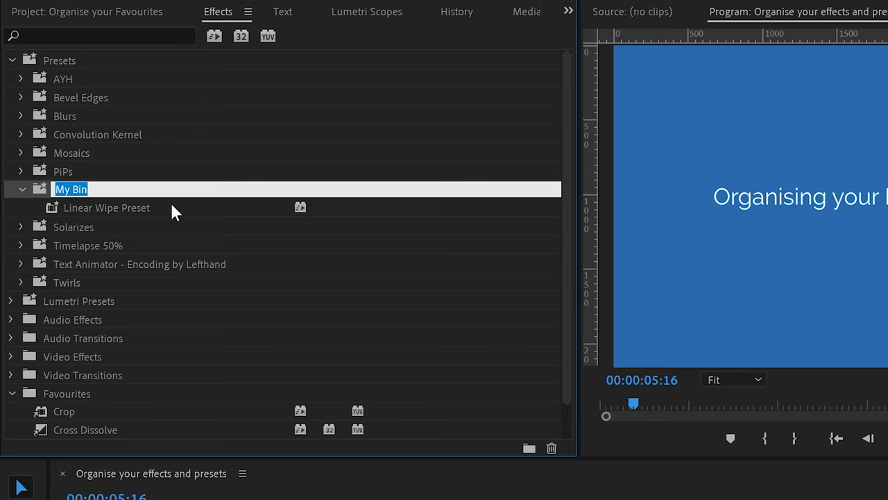
text(Another bin)
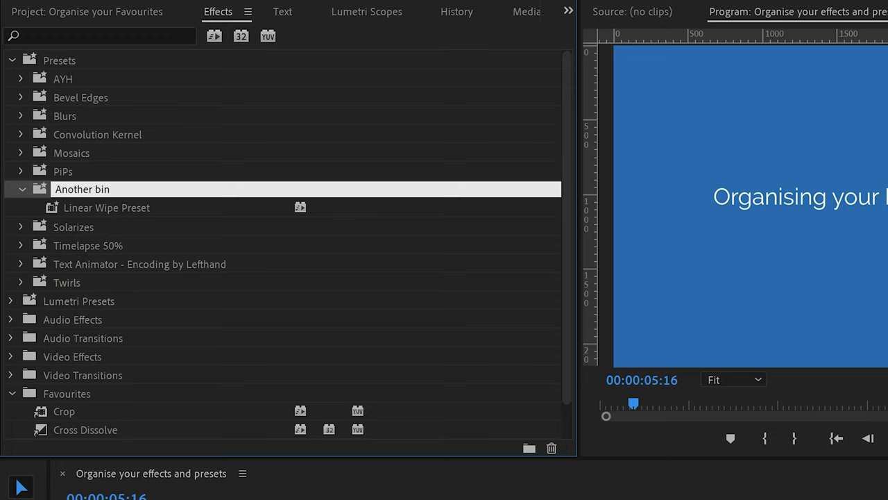
key(Return)
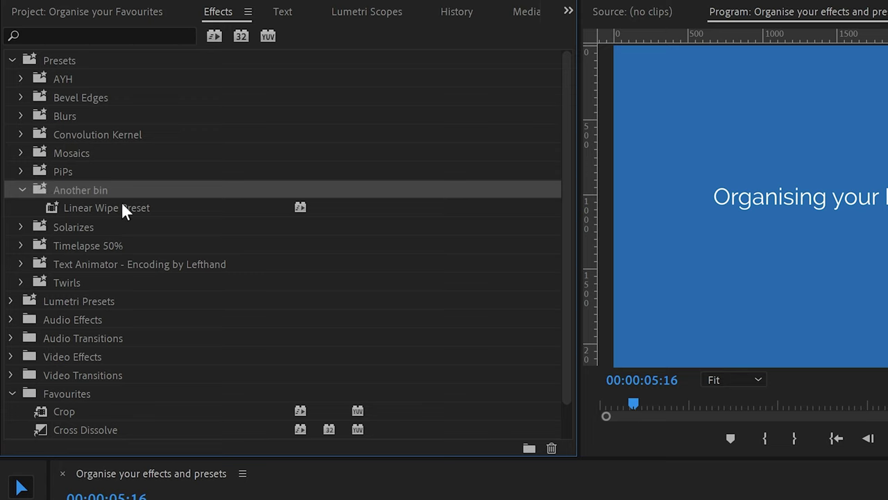
Export the presets in 'Another bin' to the Desktop
right_click(43, 194)
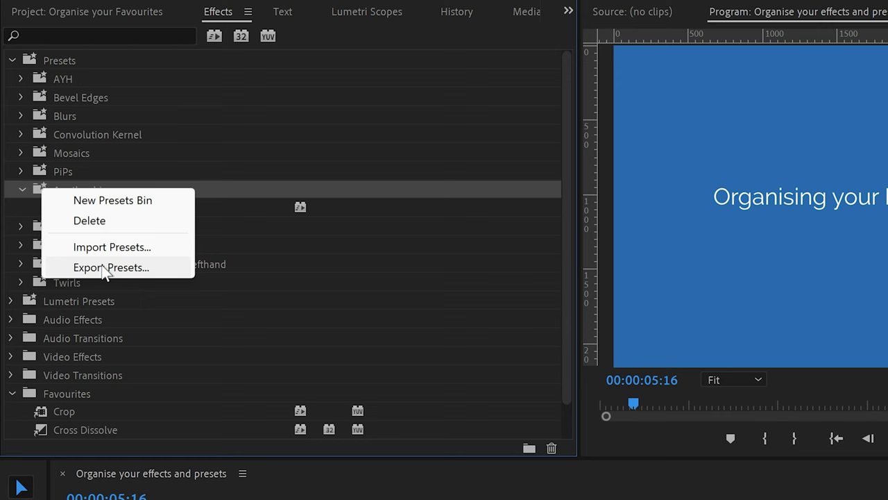
click(101, 266)
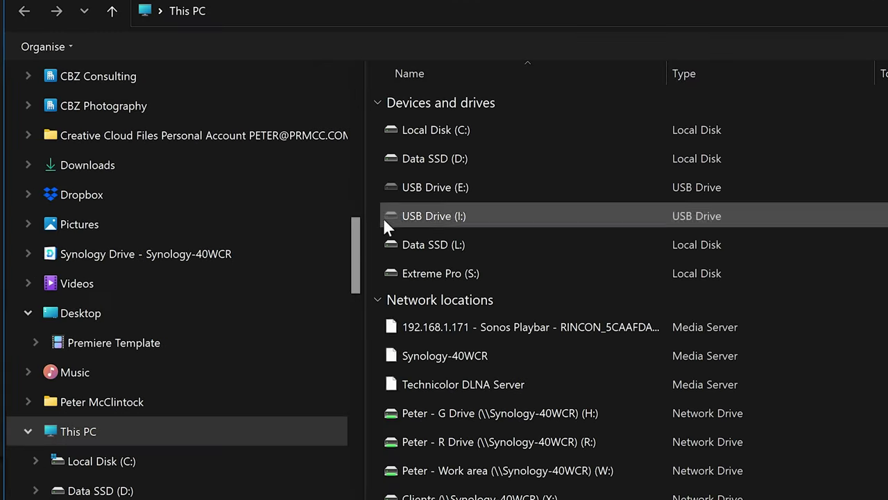
drag(357, 268, 366, 124)
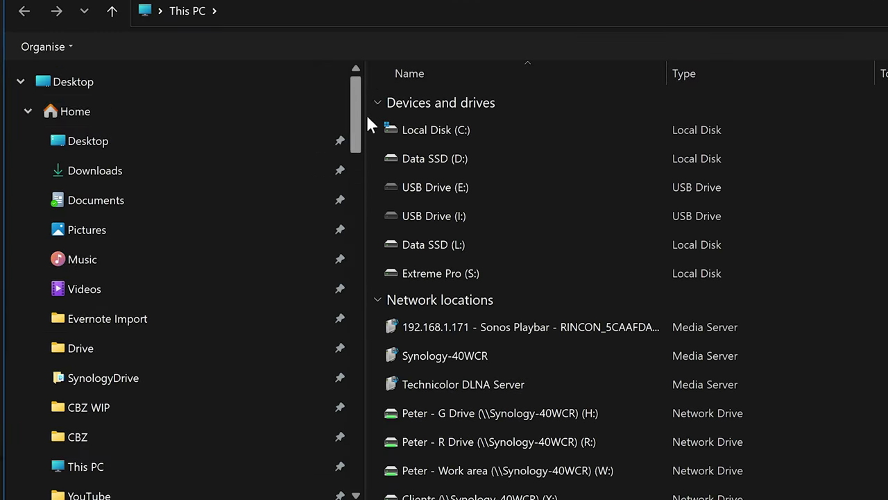
click(96, 86)
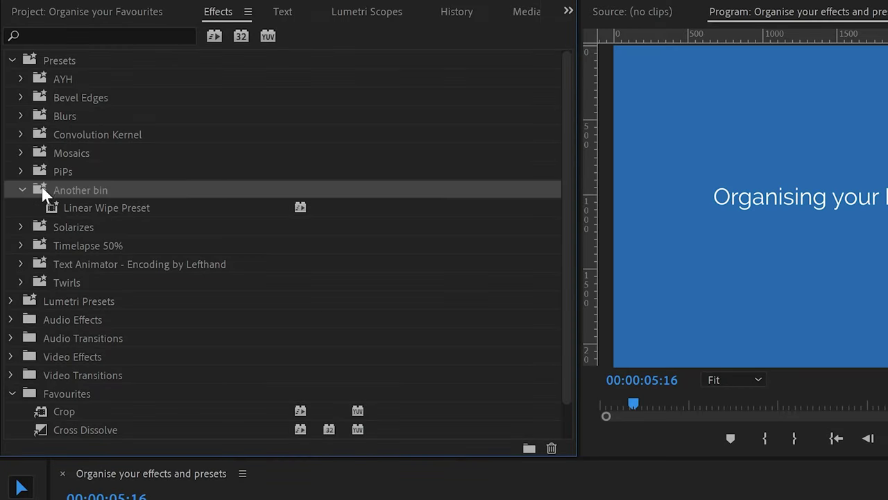
Delete the 'Another bin' presets bin along with its Linear Wipe Preset
right_click(42, 186)
click(79, 218)
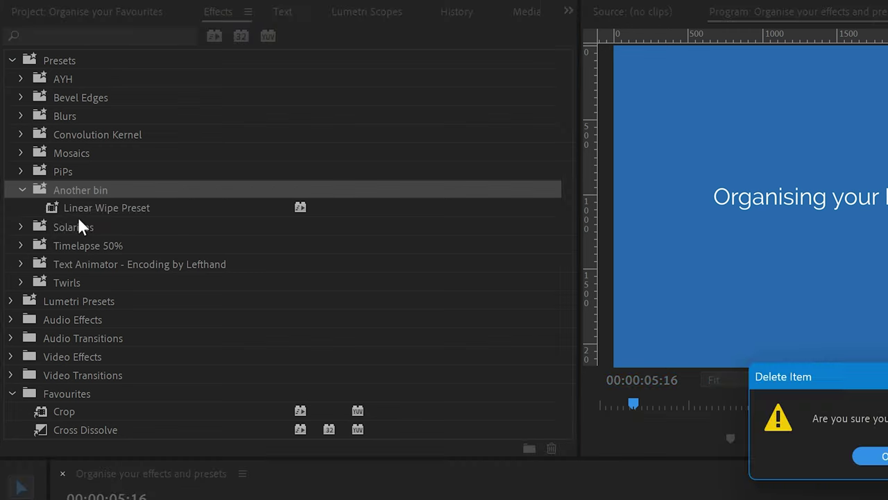
click(871, 456)
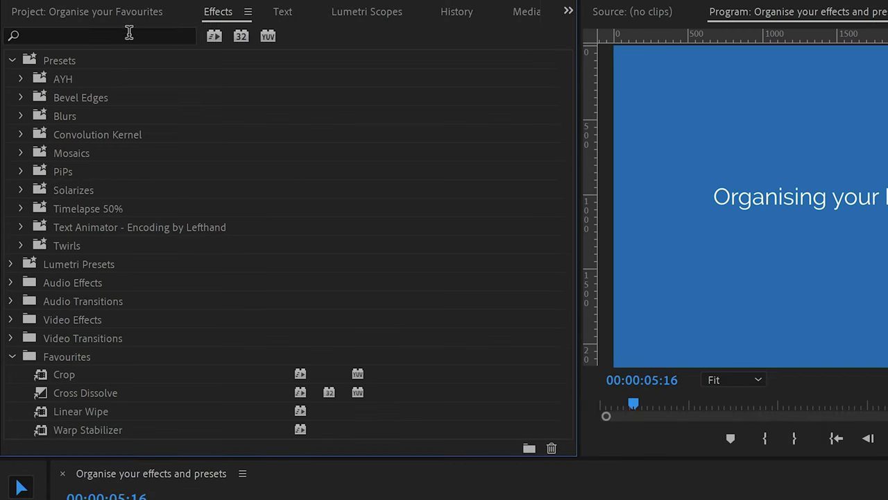
Import 'Untitled Preset.prfpset' from the Desktop into the Presets folder
right_click(42, 57)
click(109, 120)
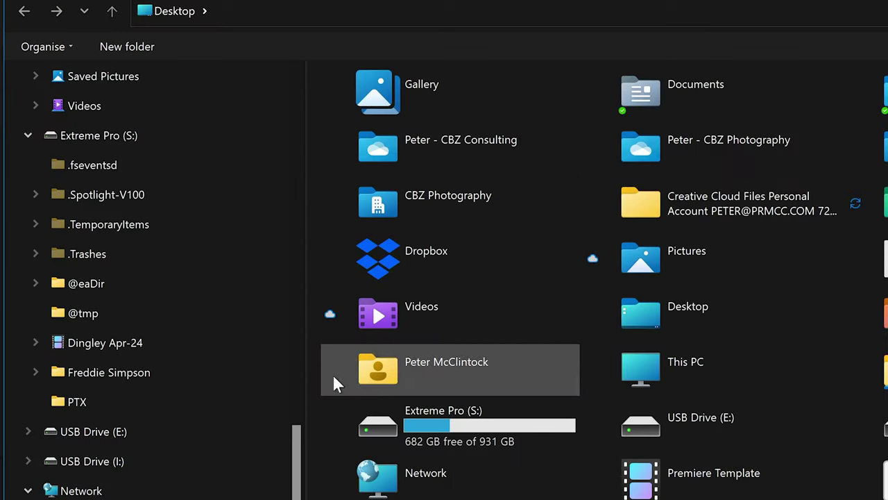
drag(298, 447, 306, 94)
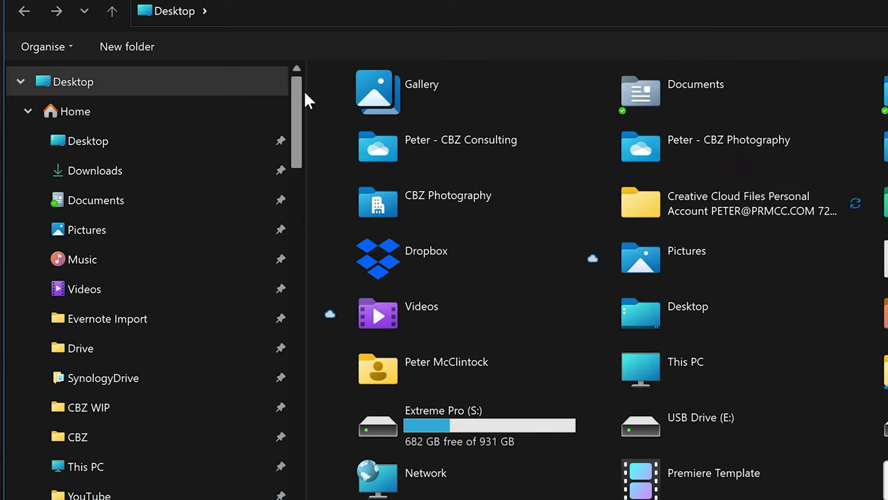
click(127, 146)
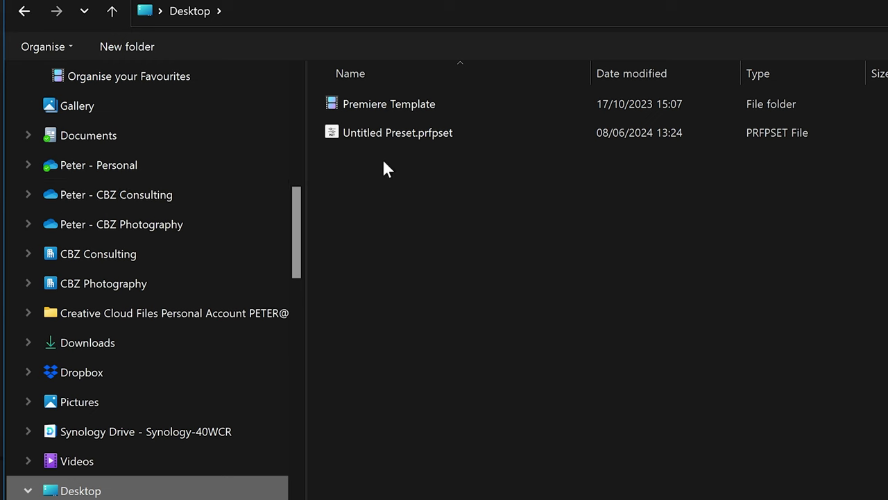
double_click(338, 132)
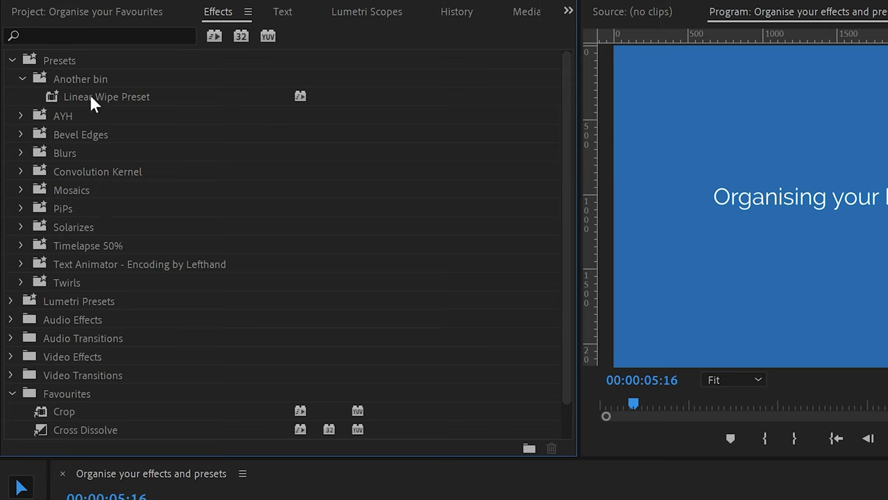
Play the sequence from just before the title clip to watch the title wipe in
scroll(122, 214, down, 2)
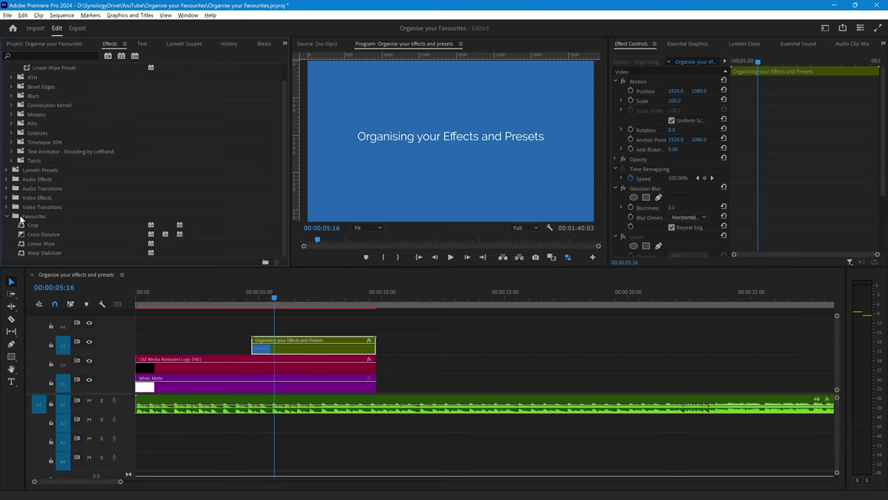
click(251, 296)
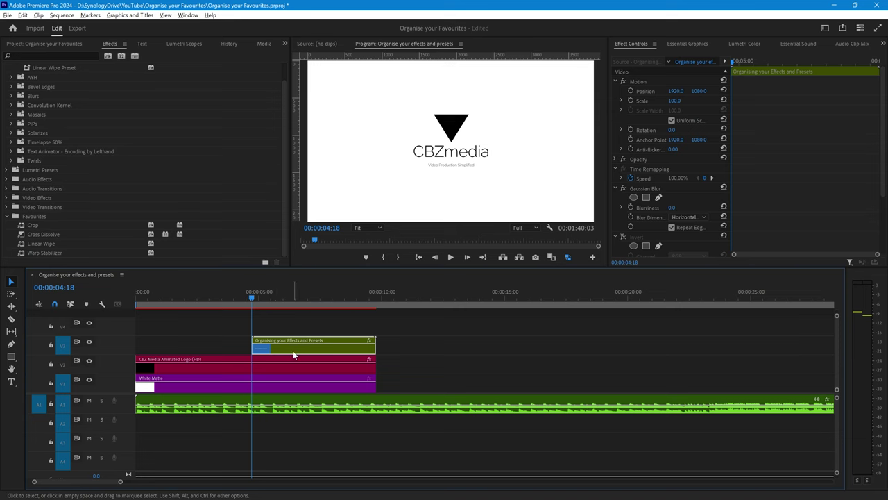
key(space)
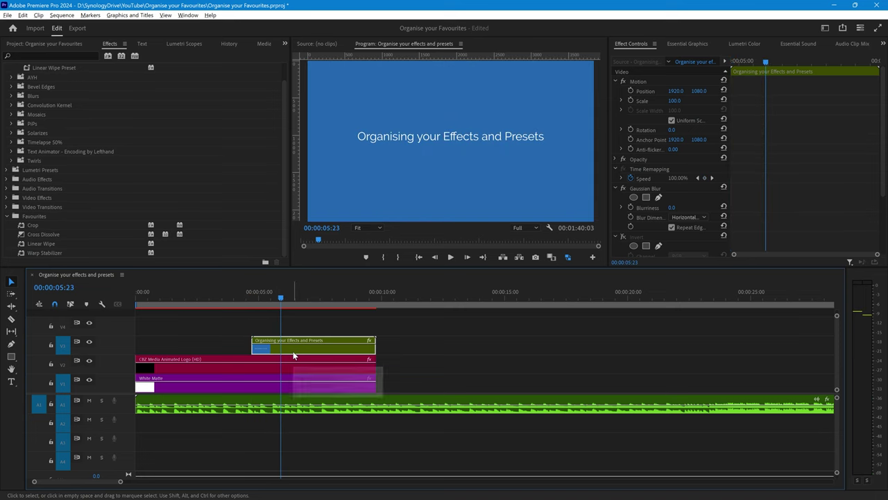